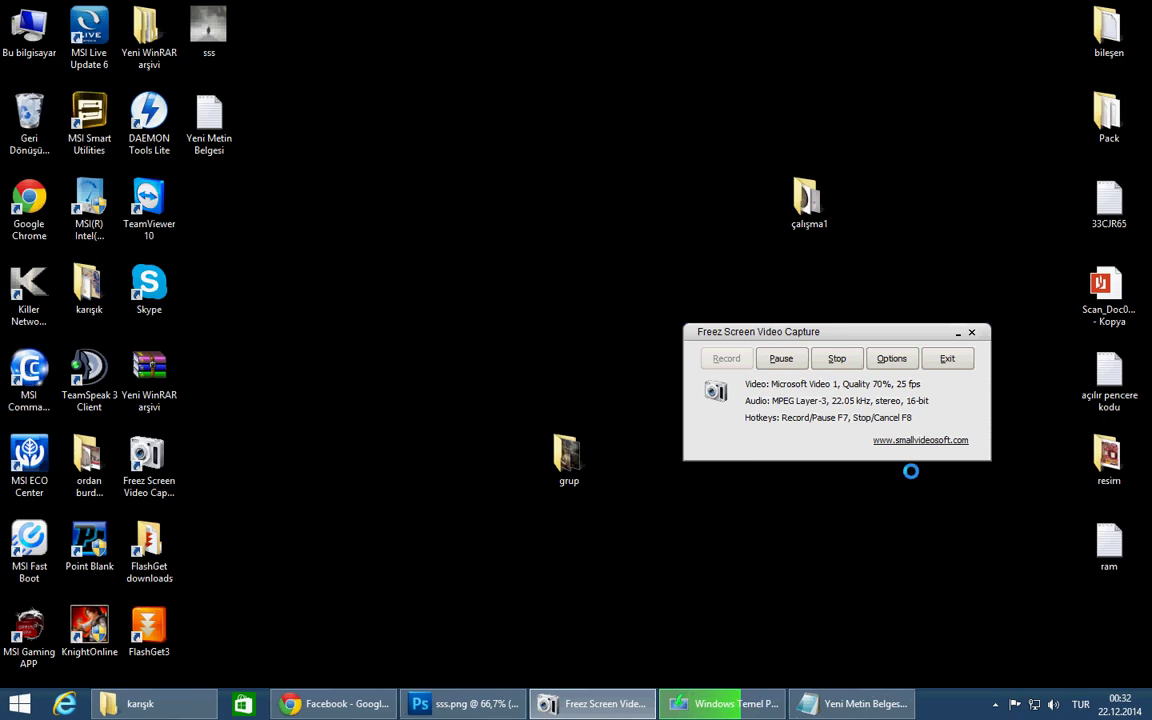
Type the Turkish intro in Notepad: how to remove unwanted text or any area from a picture.
{"action": "left_click", "coordinate": [851, 713]}
{"action": "type", "text": "Siz"}
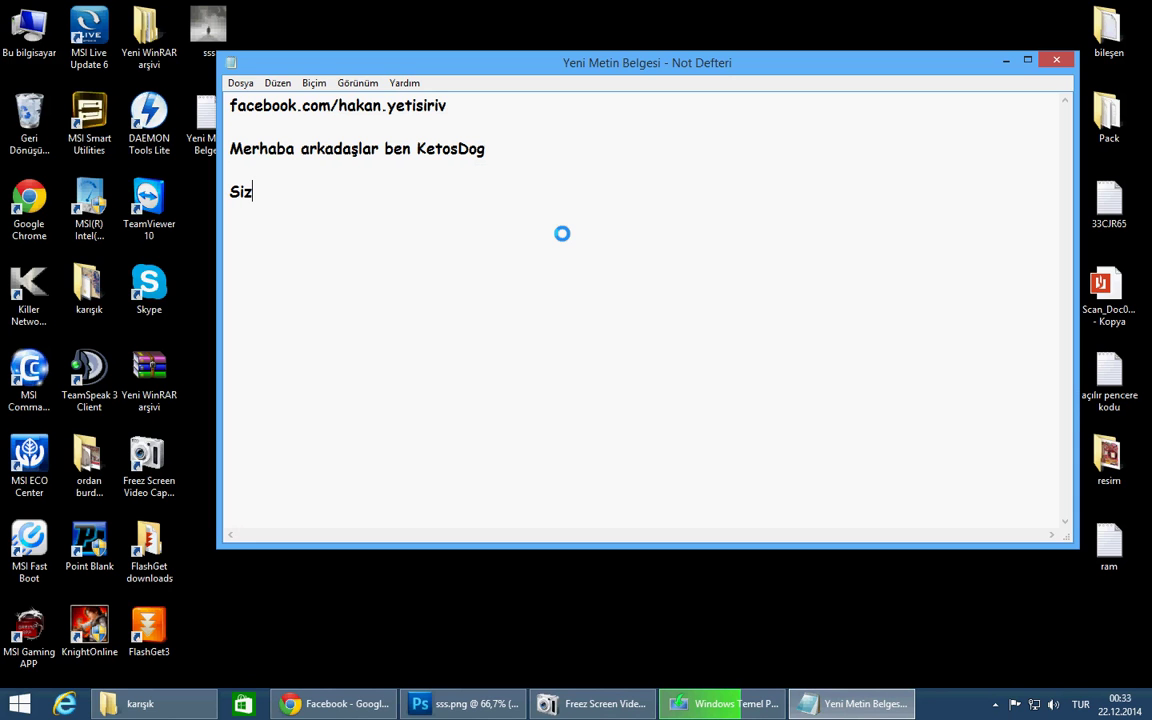
{"action": "type", "text": "lerePhot"}
{"action": "type", "text": "oshopta"}
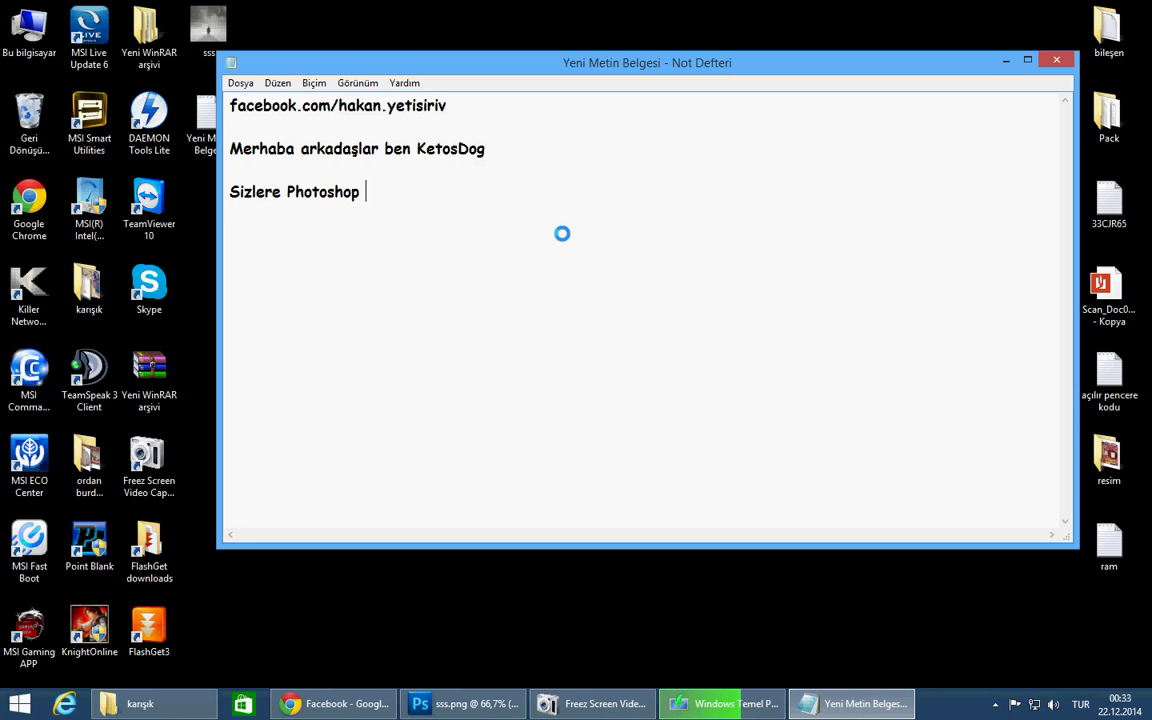
{"action": "type", "text": " bi"}
{"action": "type", "text": "resimde is"}
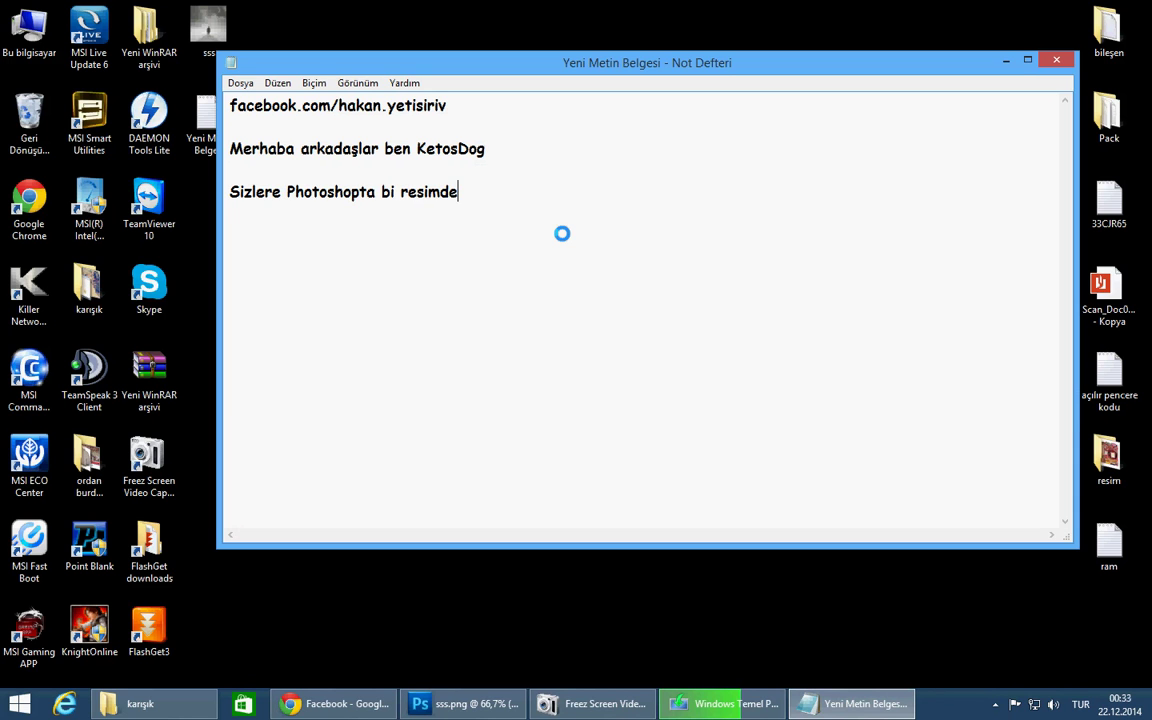
{"action": "type", "text": "temedi"}
{"action": "type", "text": "ğiniz "}
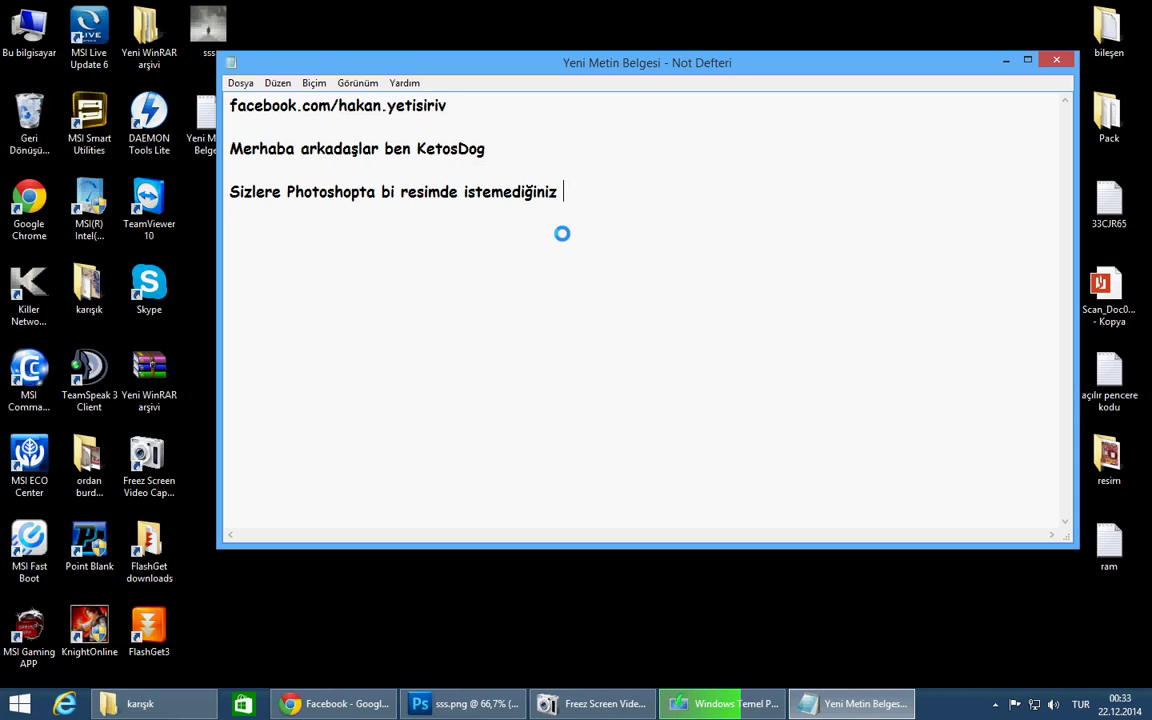
{"action": "type", "text": "bi yazı"}
{"action": "type", "text": "yı yada"}
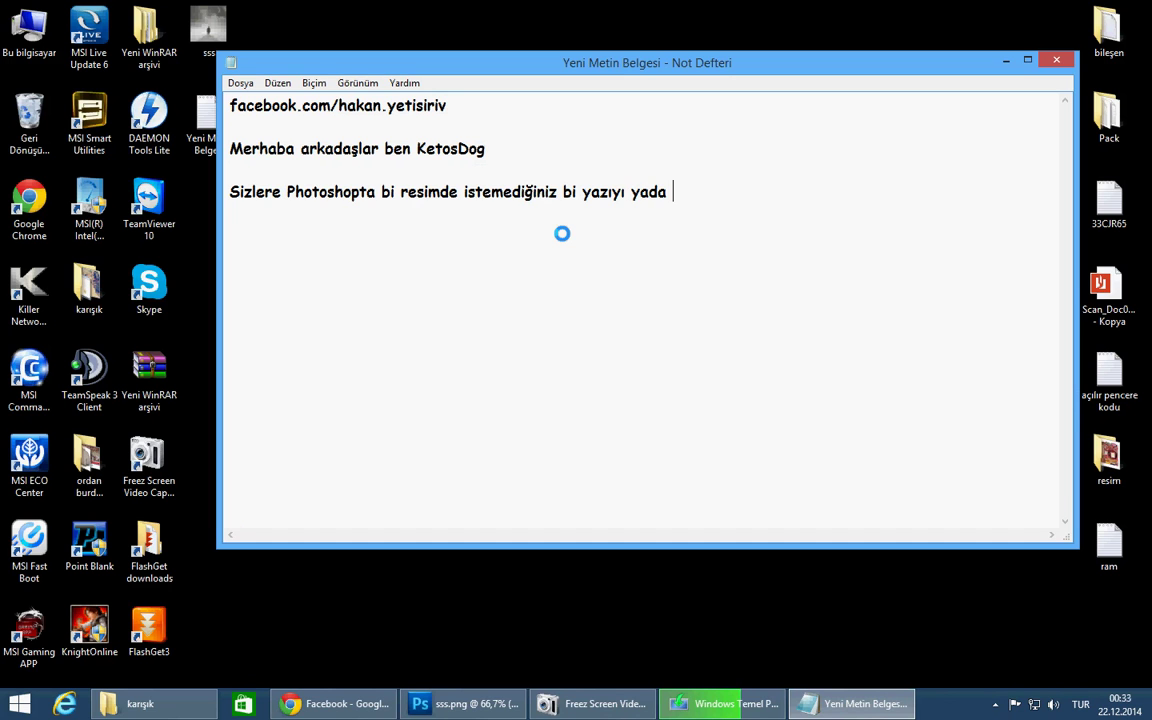
{"action": "type", "text": "her"}
{"action": "type", "text": "hanf"}
{"action": "key", "text": "BackSpace"}
{"action": "type", "text": "gibir y"}
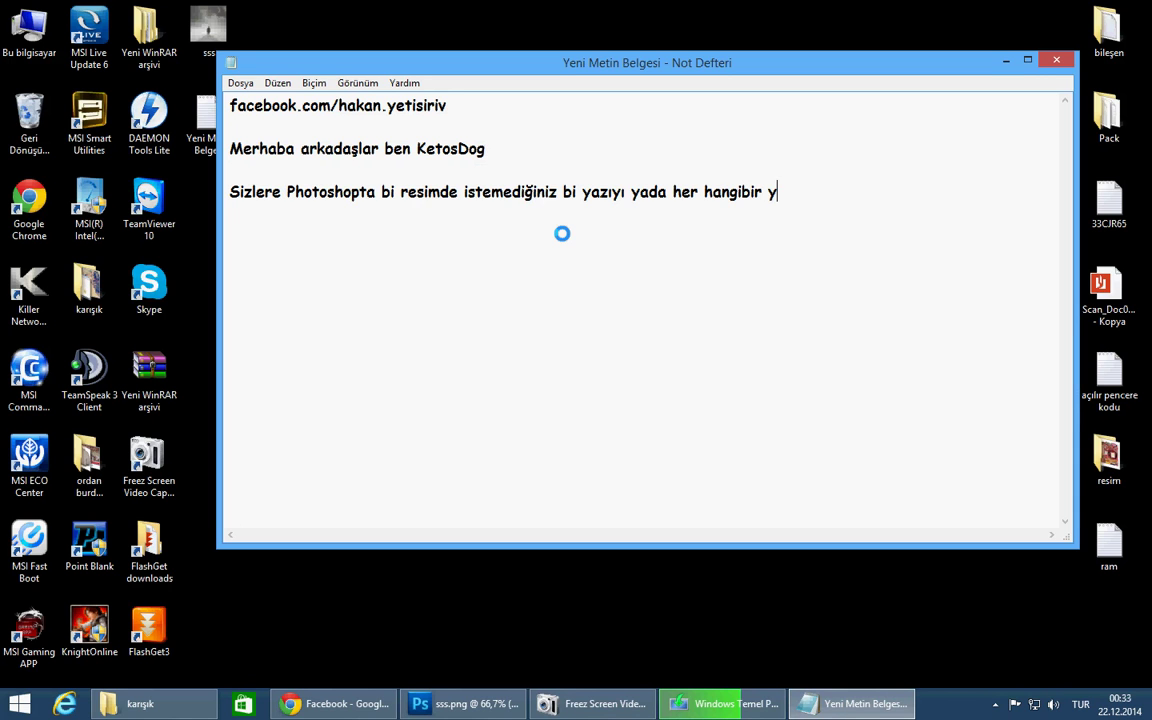
{"action": "type", "text": "eri nasıl "}
{"action": "type", "text": "çıkarac"}
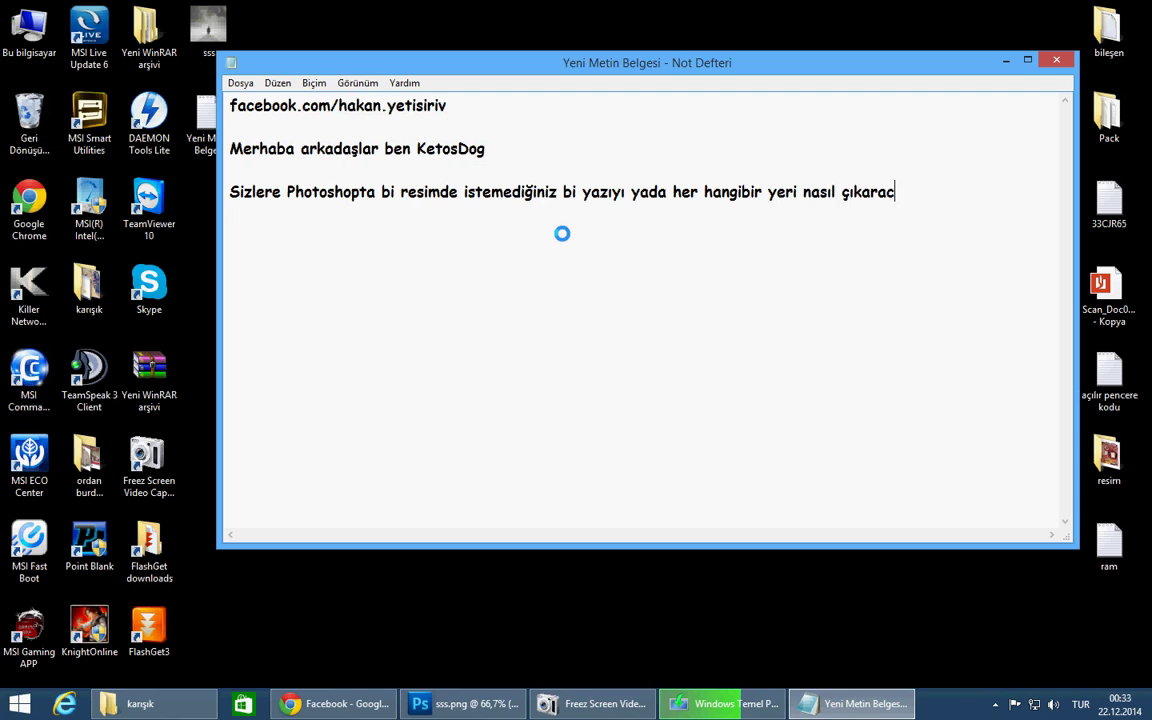
{"action": "type", "text": "ağınızı göstere"}
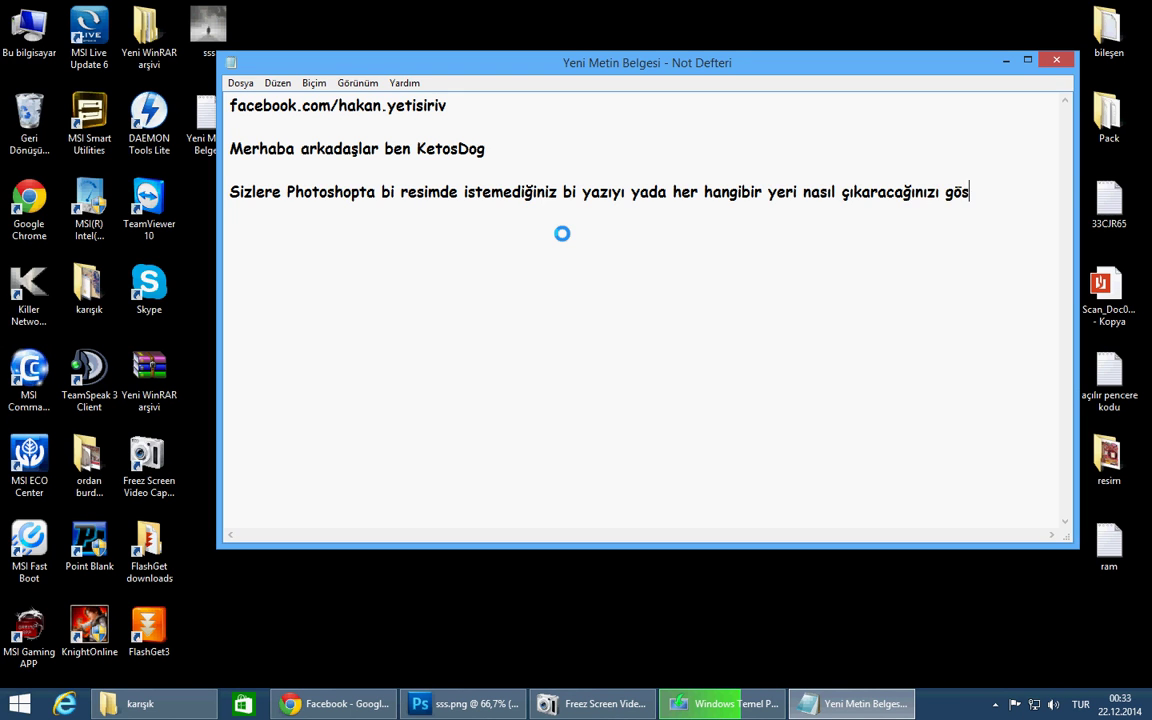
{"action": "type", "text": "cem  "}
{"action": "type", "text": "Adı"}
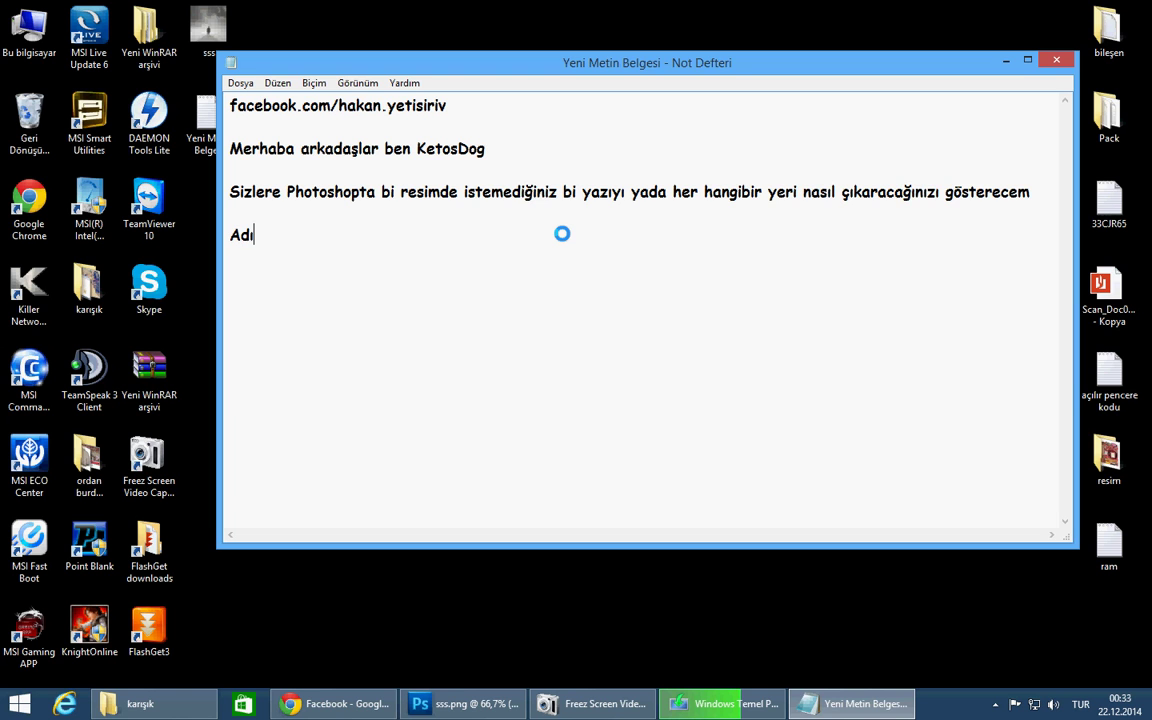
{"action": "type", "text": "mları tek "}
{"action": "type", "text": "tek izleyip"}
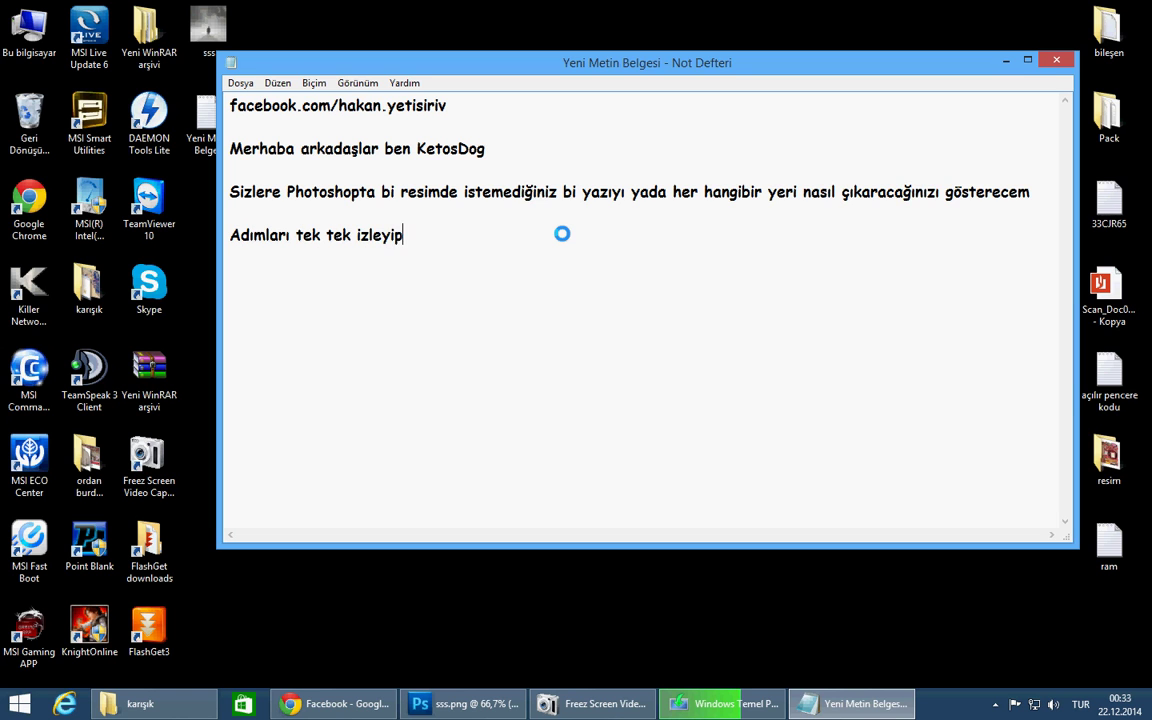
{"action": "type", "text": " kolayc"}
{"action": "type", "text": "a sizde yapa"}
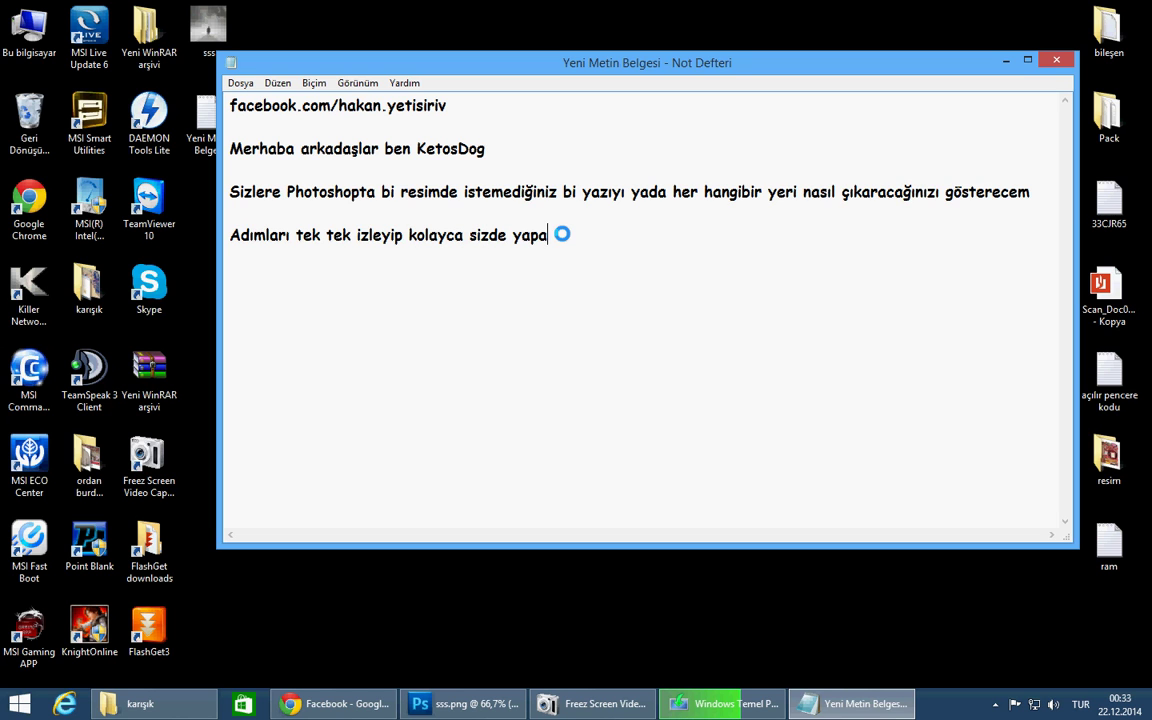
{"action": "type", "text": "bilirsiniz ."}
Shorten the Notepad window so the Photoshop photo shows behind it.
{"action": "left_click", "coordinate": [460, 703]}
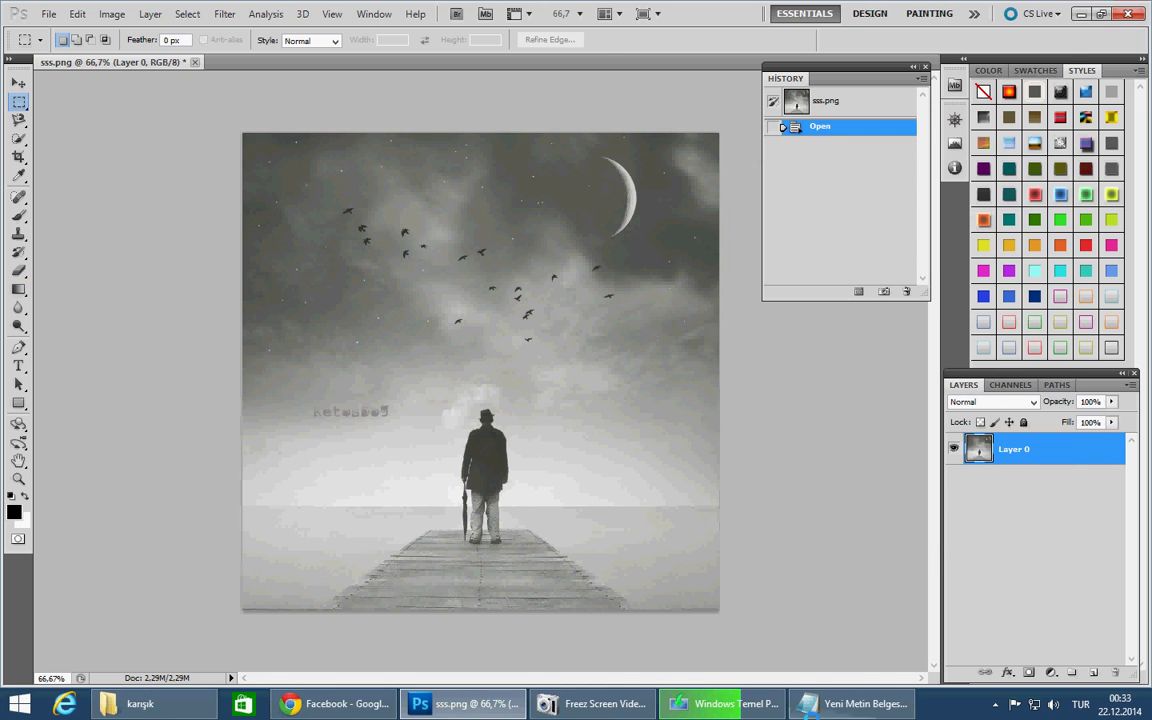
{"action": "key", "text": "alt+Tab"}
{"action": "left_click_drag", "start_coordinate": [412, 545], "coordinate": [428, 421]}
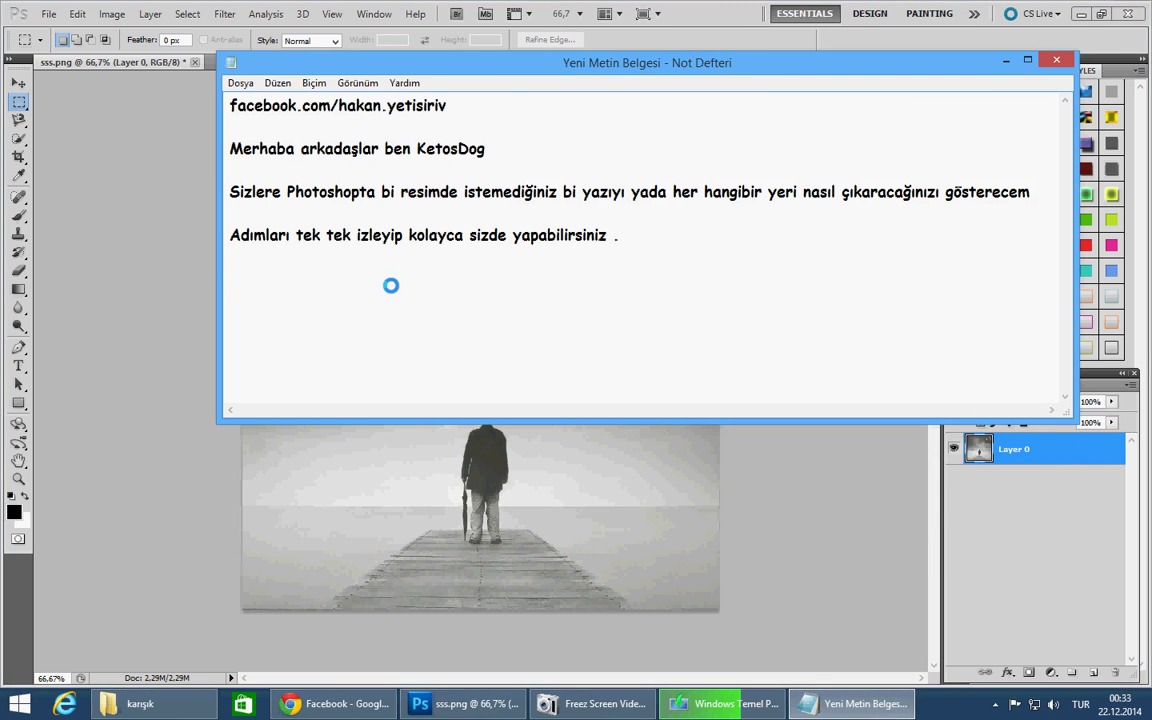
Add the lines 'Resim burda rasgele bi yazı yazdım' and 'Şimdi kullanacağımız aracı seçecem'.
{"action": "type", "text": "Resim"}
{"action": "type", "text": " burda "}
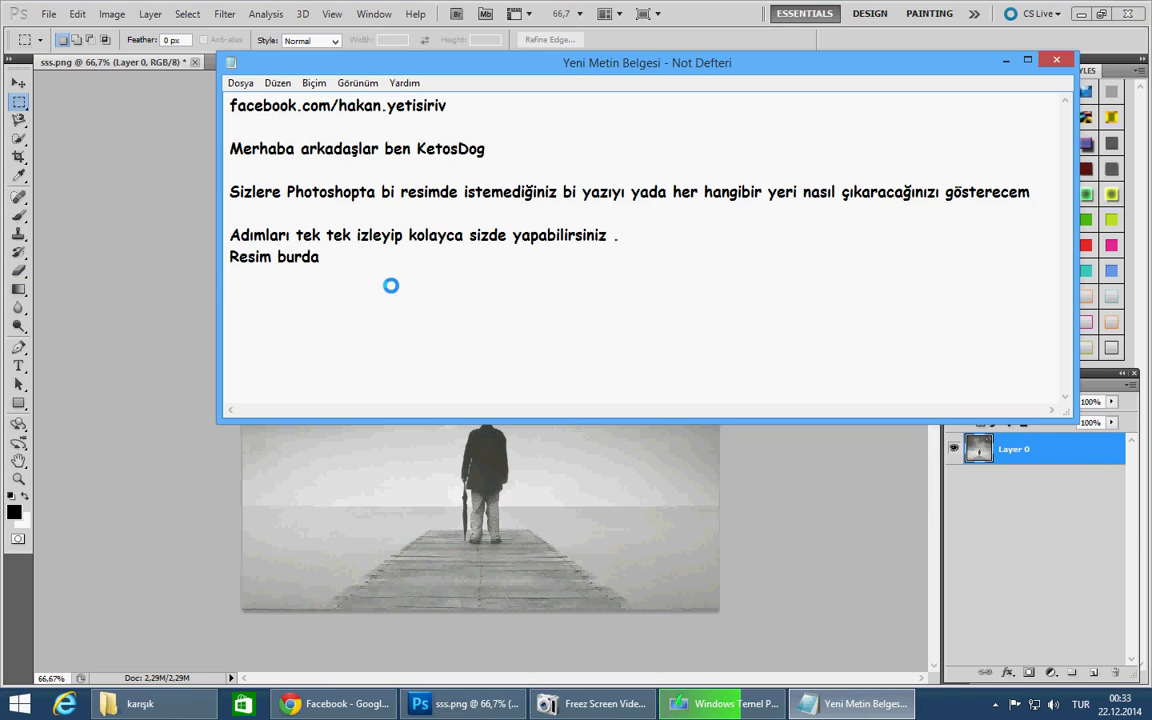
{"action": "type", "text": "rasgele "}
{"action": "type", "text": "bi yazı yaz"}
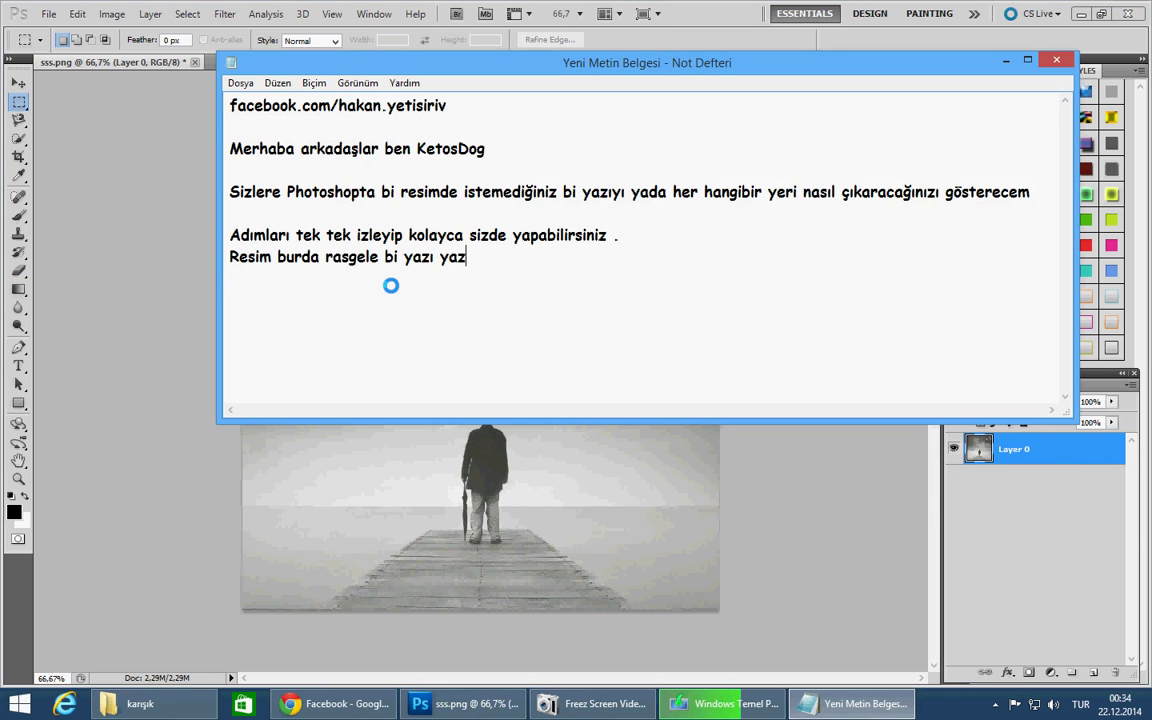
{"action": "type", "text": "dım "}
{"action": "type", "text": "Şimdi "}
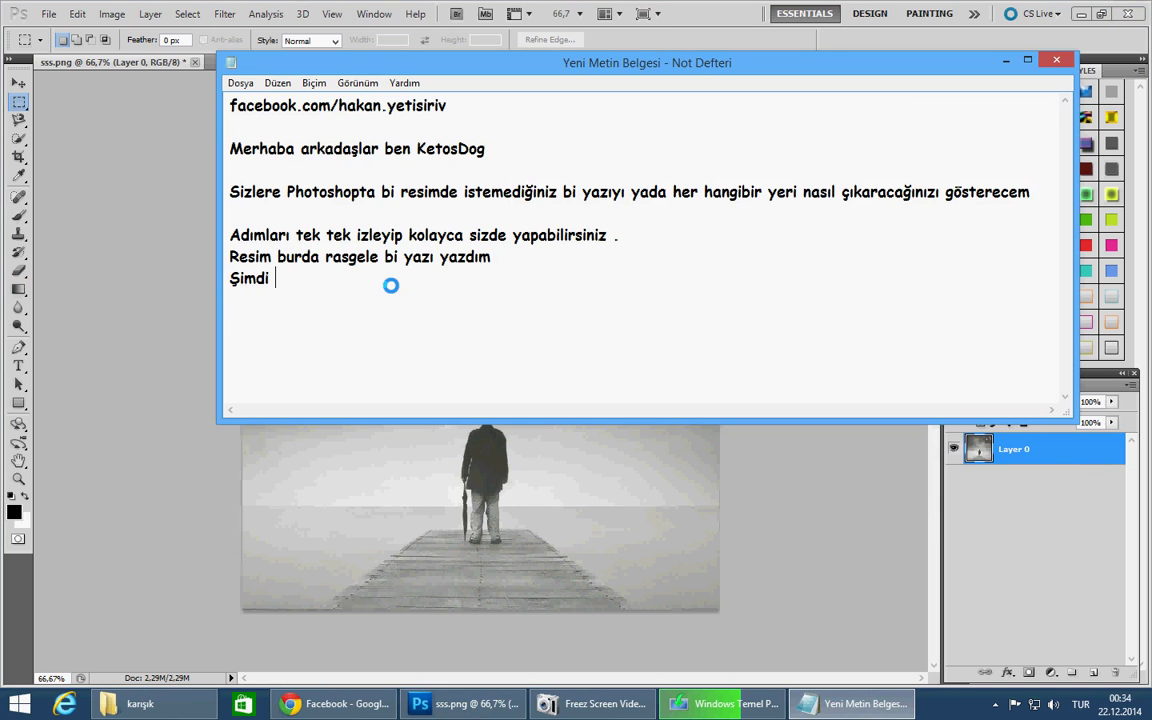
{"action": "type", "text": "kullan"}
{"action": "type", "text": "acağımız a"}
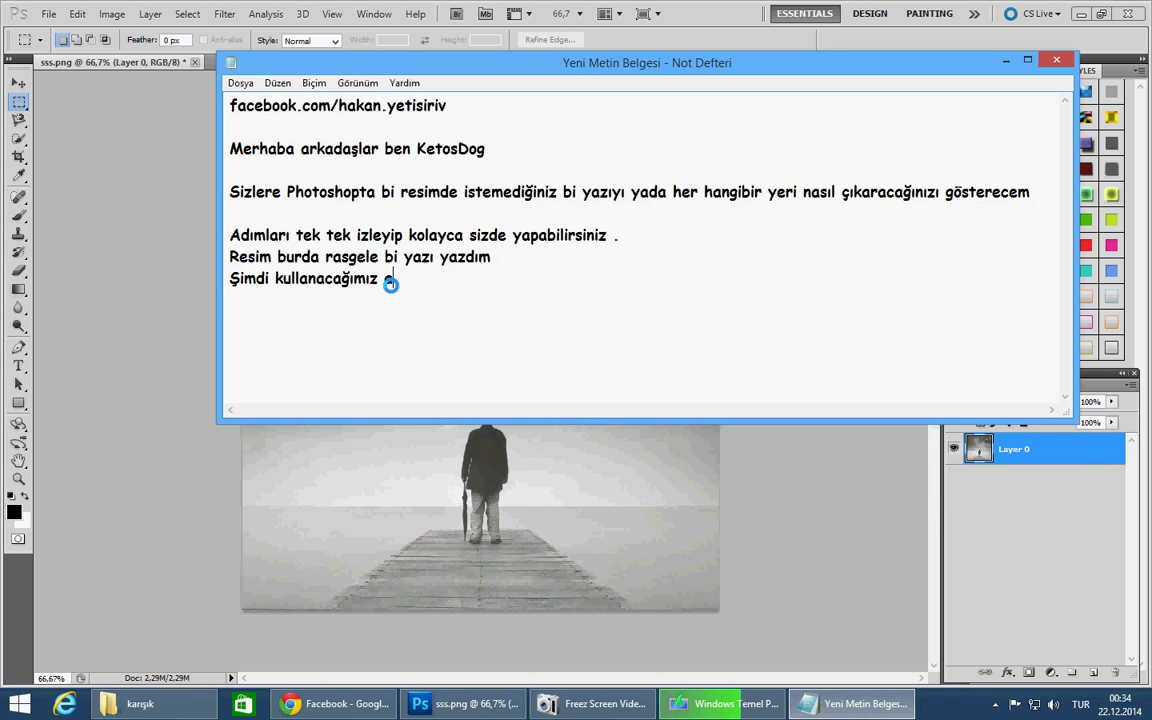
{"action": "type", "text": "e"}
{"action": "key", "text": "BackSpace"}
{"action": "type", "text": "cı s"}
{"action": "type", "text": "eçecem"}
{"action": "key", "text": "Return"}
Choose the Quick Selection Tool, and note it will be used to remove the text first.
{"action": "left_click", "coordinate": [20, 137]}
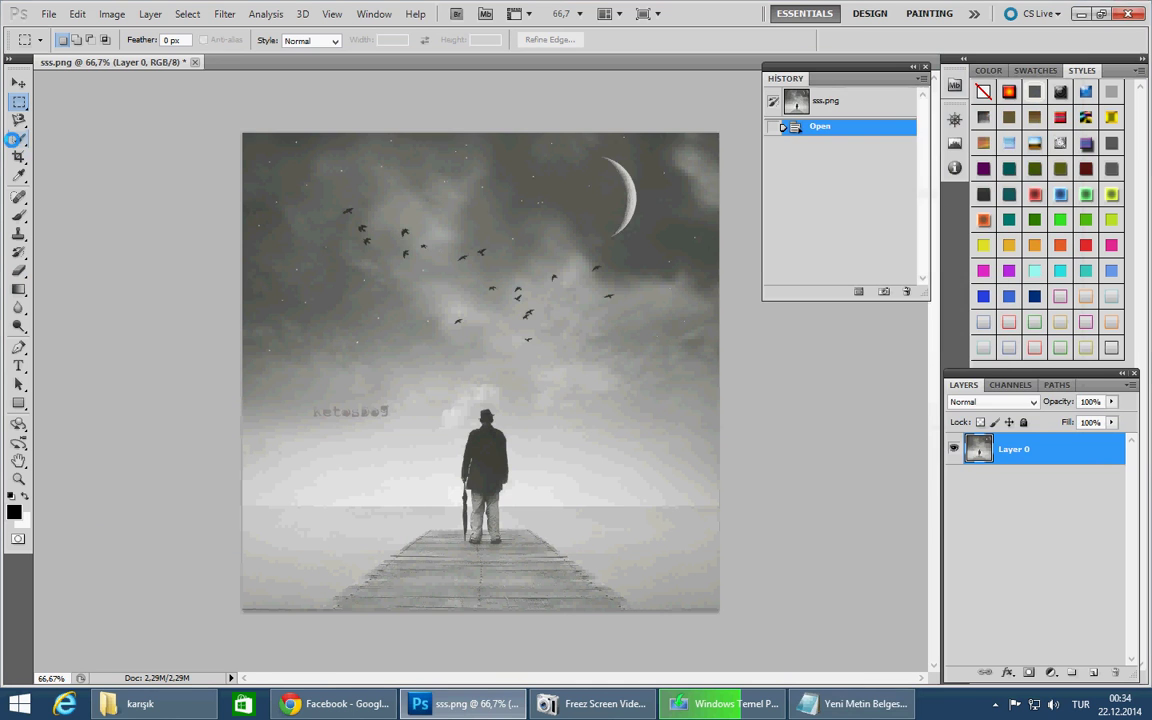
{"action": "left_click", "coordinate": [20, 137]}
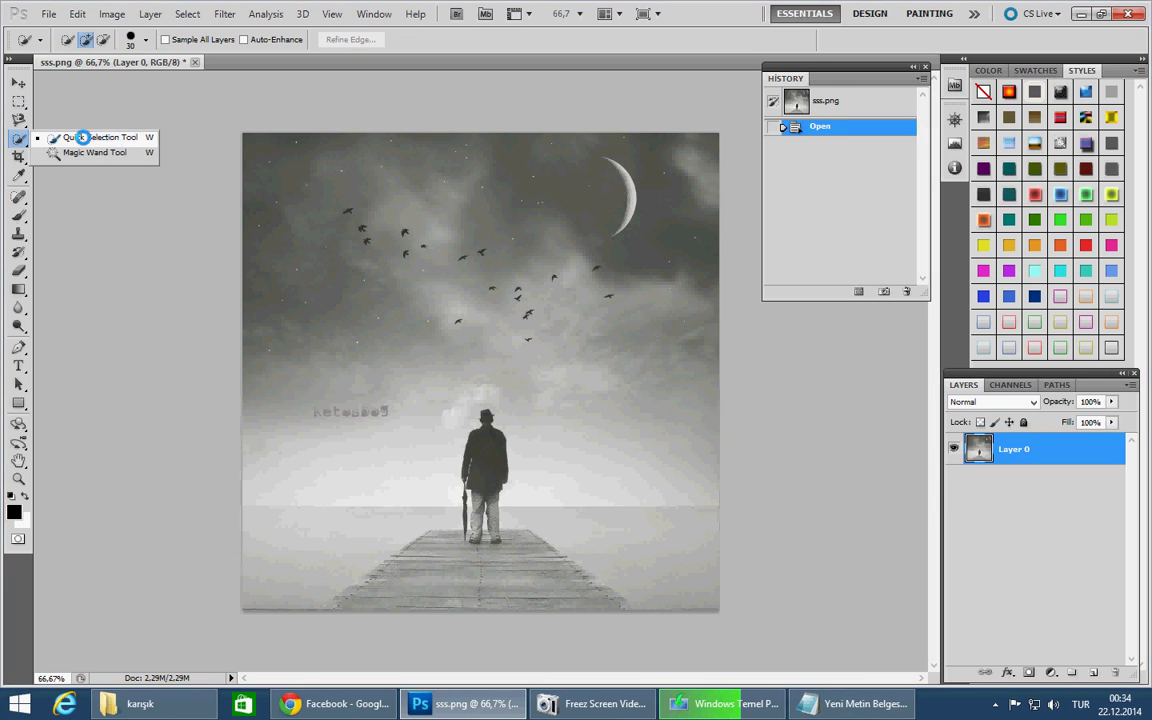
{"action": "left_click", "coordinate": [162, 131]}
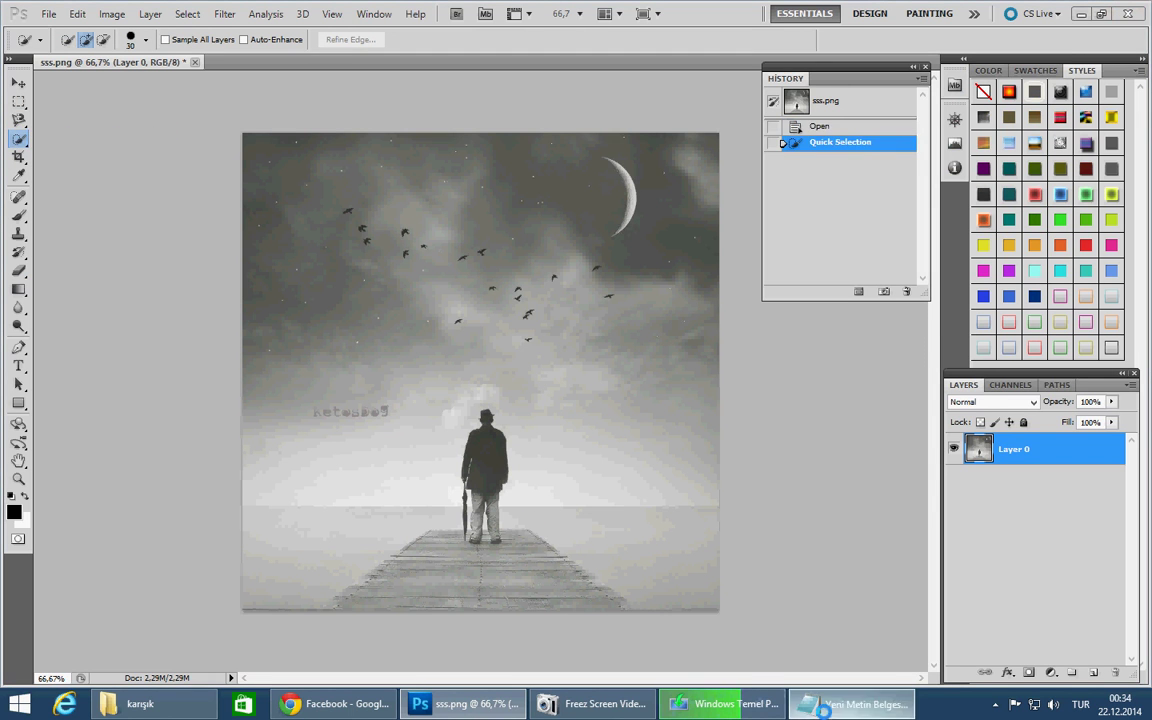
{"action": "left_click", "coordinate": [850, 704]}
{"action": "type", "text": "Q"}
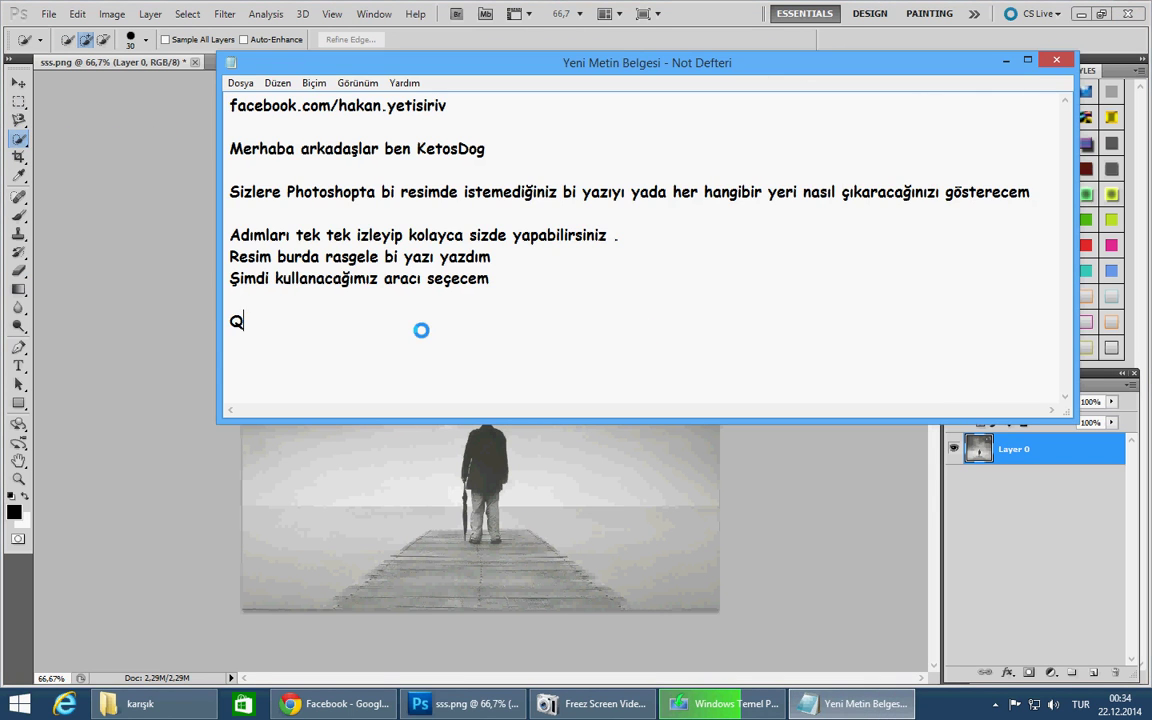
{"action": "type", "text": "u"}
{"action": "type", "text": "ick Selecti"}
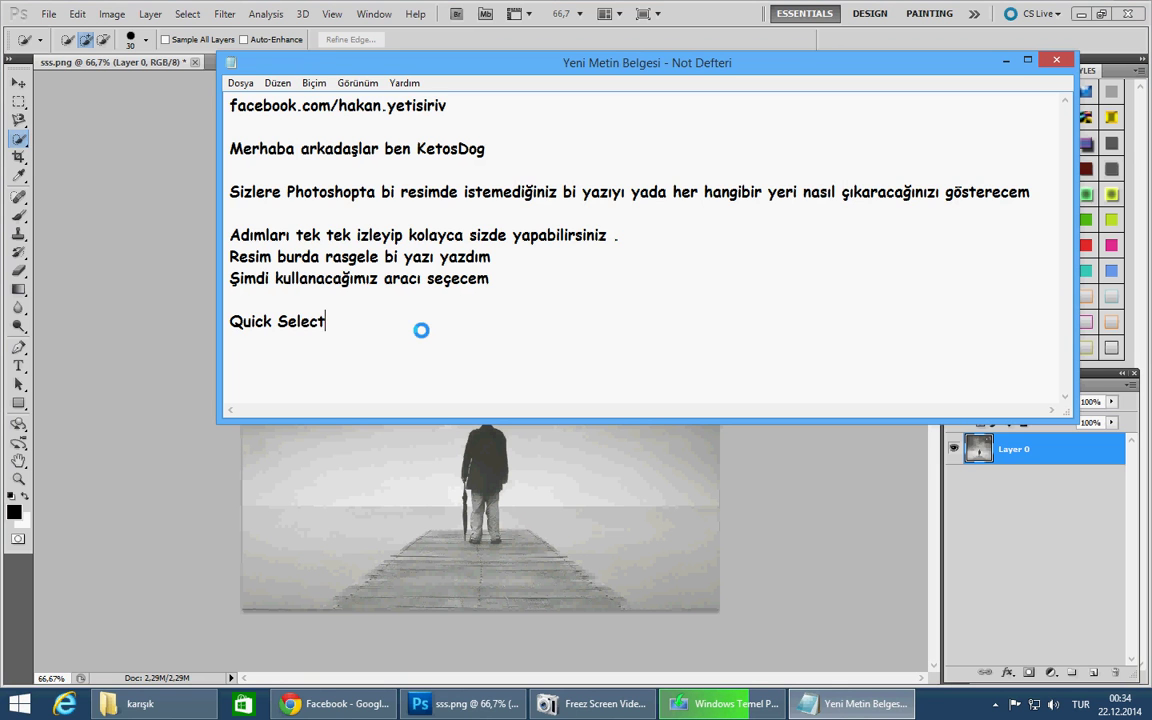
{"action": "type", "text": "on Too"}
{"action": "type", "text": "l kulll"}
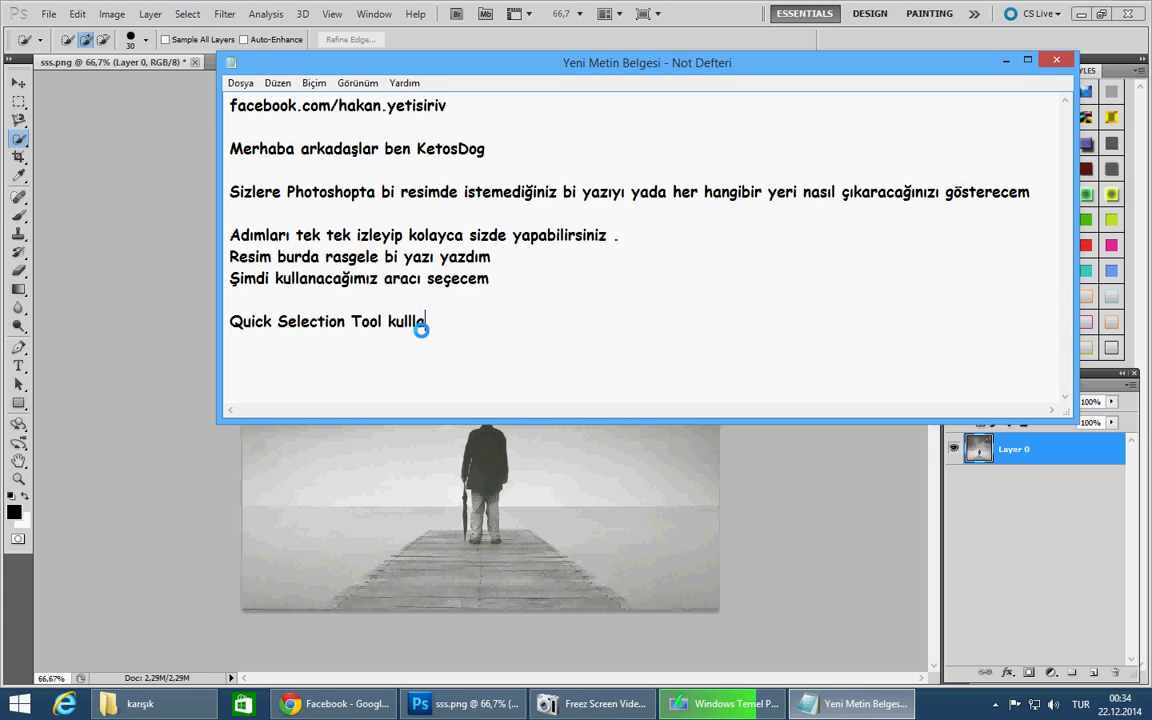
{"action": "type", "text": "anacağın "}
{"action": "type", "text": "İlk önce "}
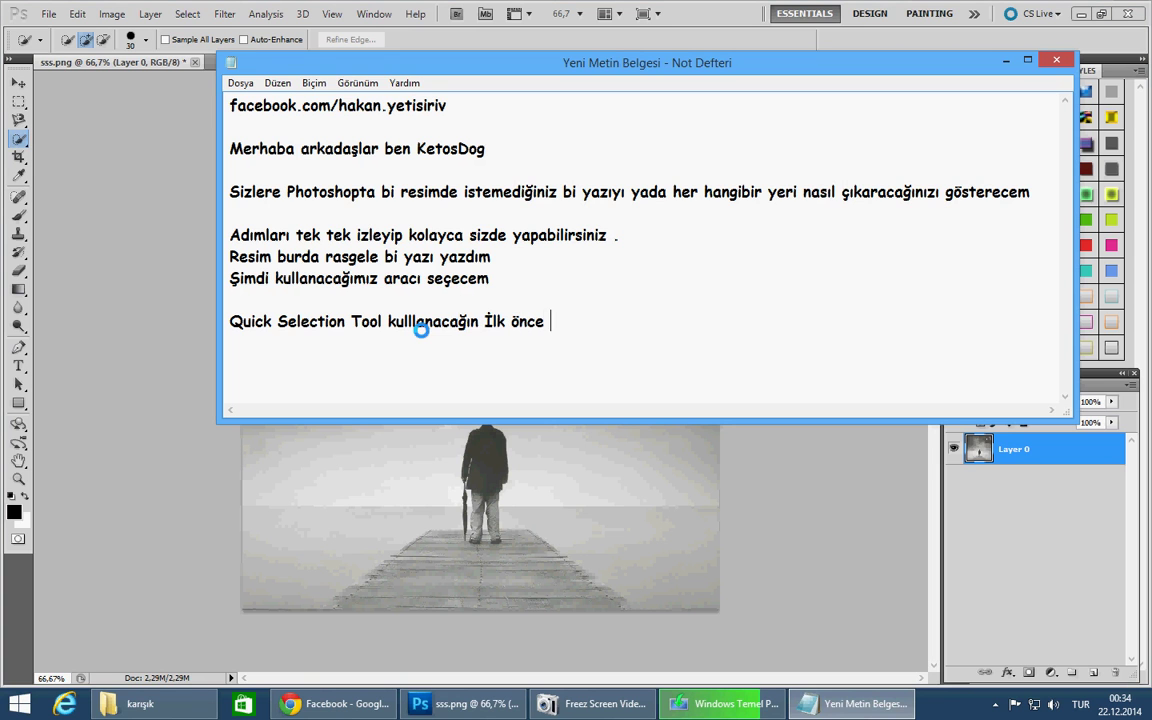
{"action": "type", "text": "yazımı"}
{"action": "type", "text": "zı kaldıra"}
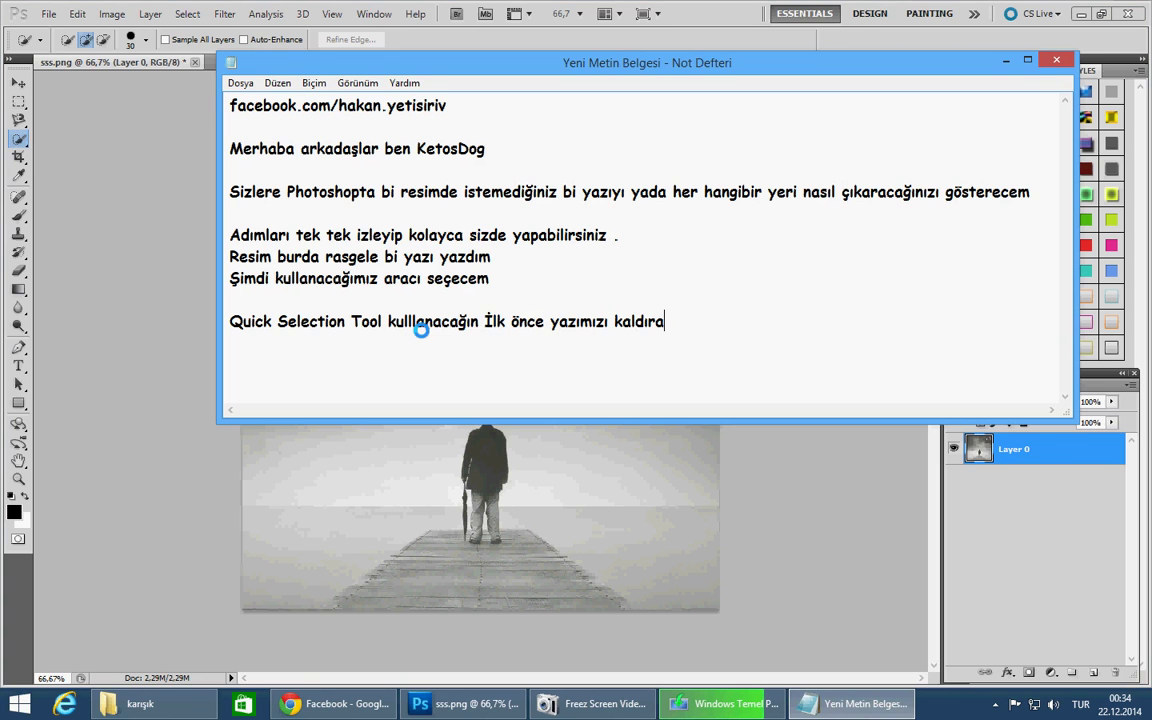
{"action": "type", "text": "lım"}
Brush-select the watermark text beside the man and move the notes window aside.
{"action": "left_click", "coordinate": [850, 704]}
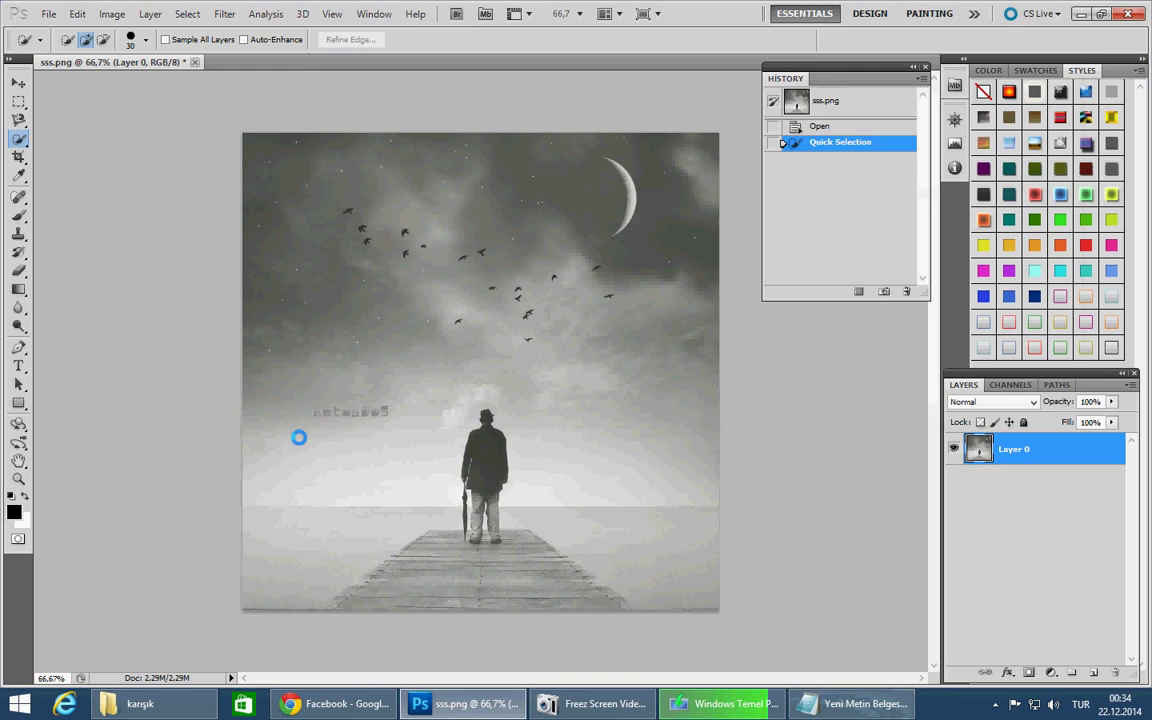
{"action": "left_click_drag", "start_coordinate": [310, 408], "coordinate": [389, 411]}
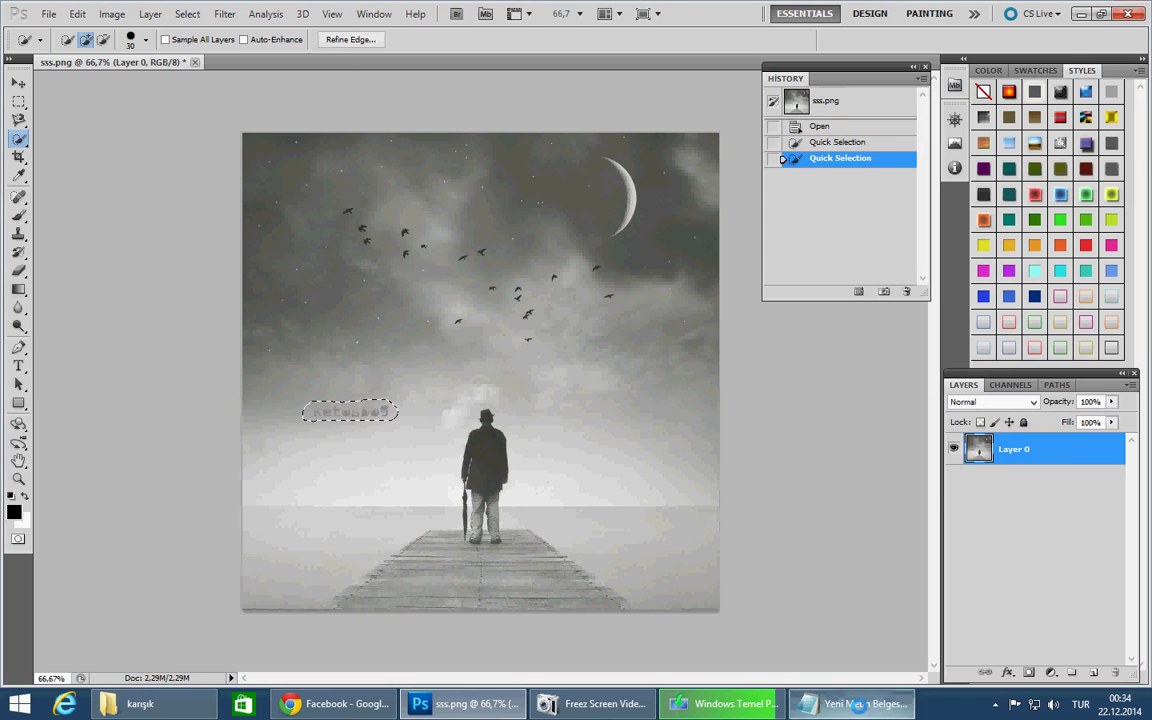
{"action": "left_click", "coordinate": [850, 704]}
{"action": "left_click_drag", "start_coordinate": [520, 63], "coordinate": [675, 51]}
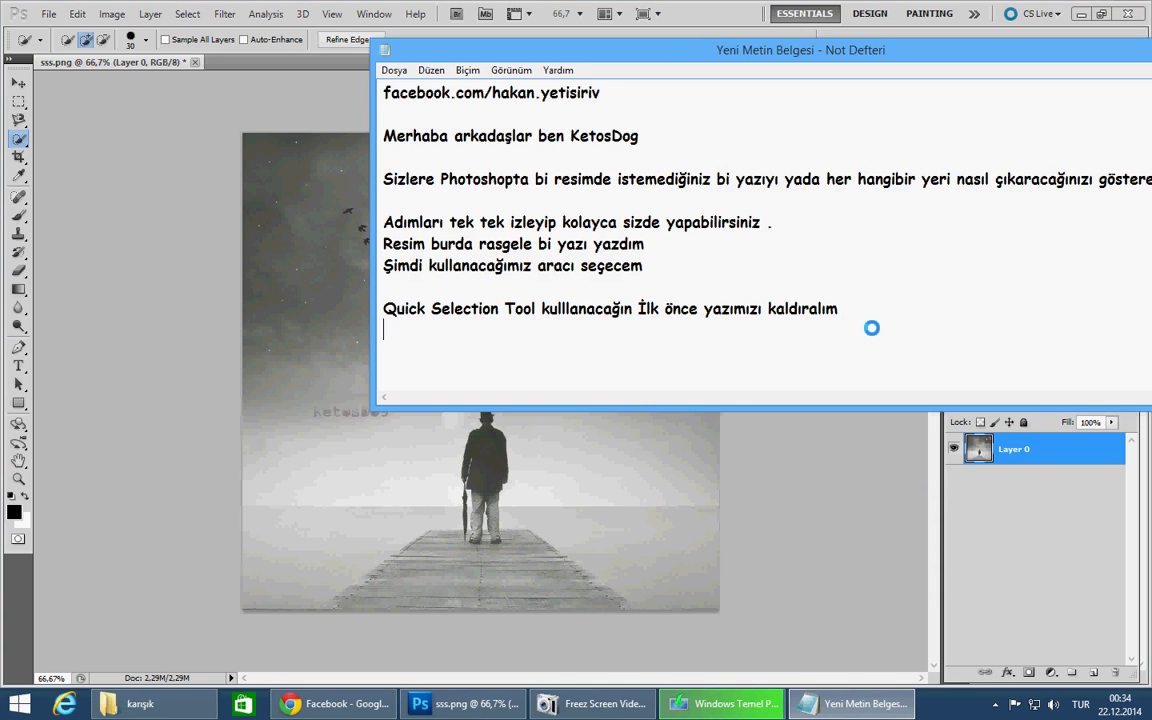
Note that you select the text, right-click it and choose Fill, then enlarge the notes.
{"action": "type", "text": "Yazıyı "}
{"action": "type", "text": "böyle"}
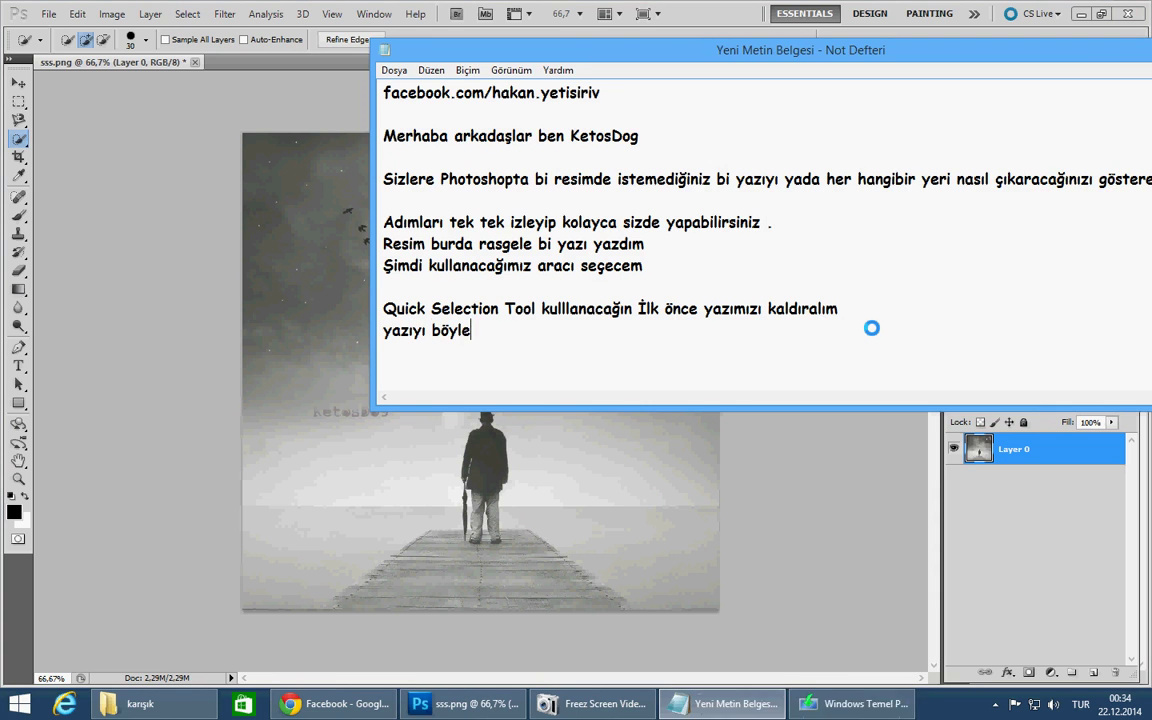
{"action": "type", "text": " seçip "}
{"action": "type", "text": "ü"}
{"action": "key", "text": "BackSpace"}
{"action": "key", "text": "BackSpace"}
{"action": "type", "text": "seçtiği"}
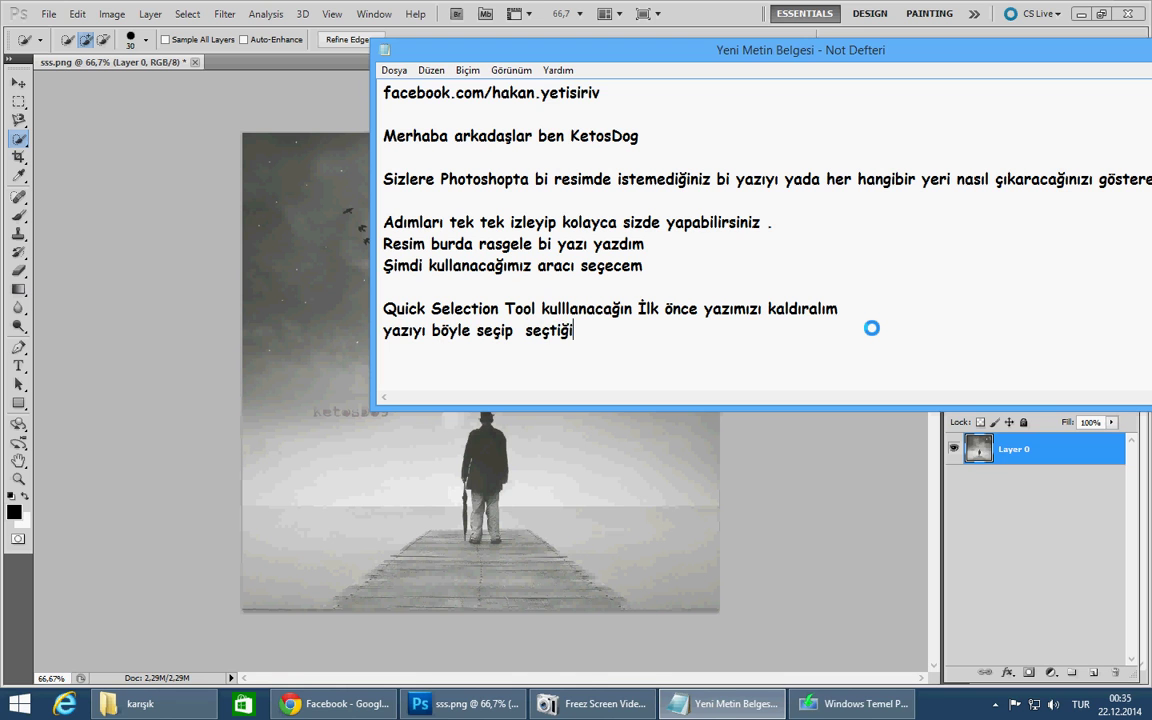
{"action": "type", "text": "miz yeri"}
{"action": "type", "text": "n üst"}
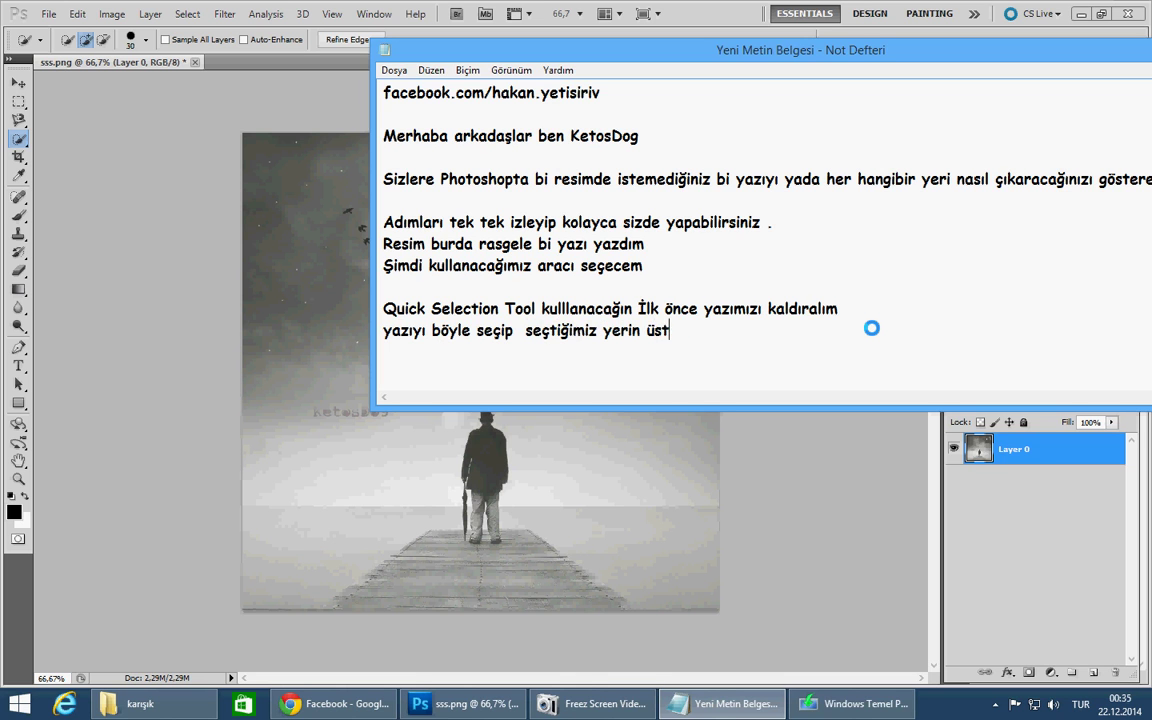
{"action": "type", "text": "ünde sağ "}
{"action": "type", "text": "tıklayıp "}
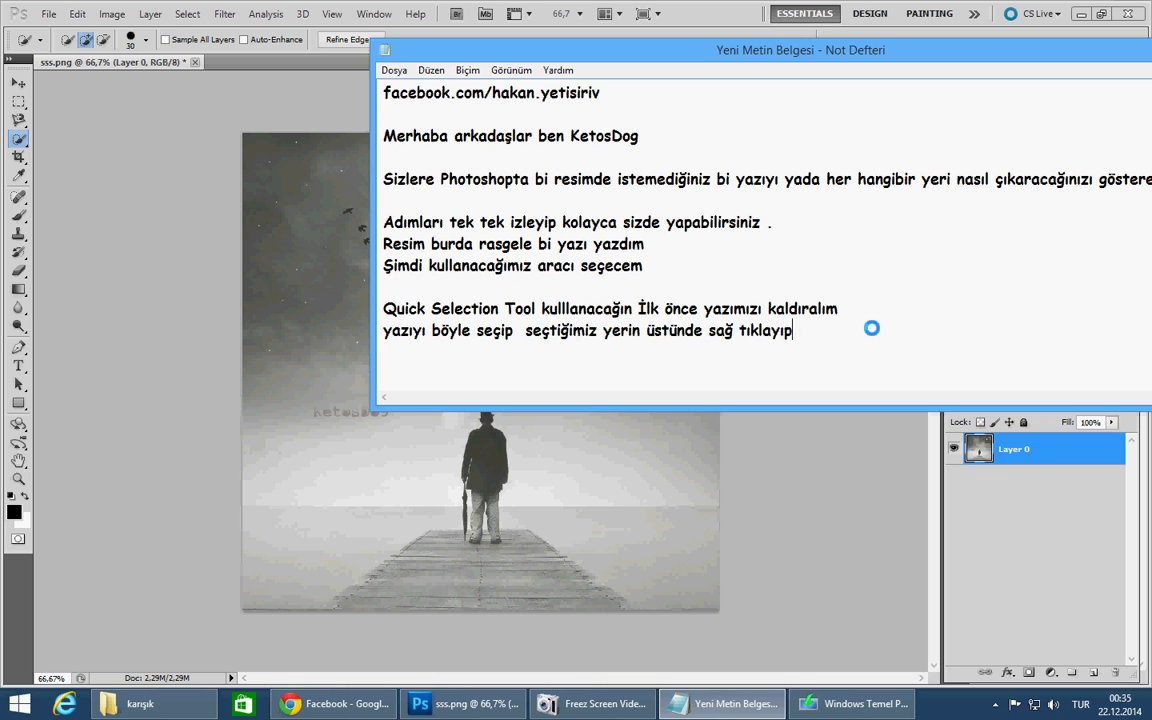
{"action": "type", "text": "fill d"}
{"action": "type", "text": "iyoruz"}
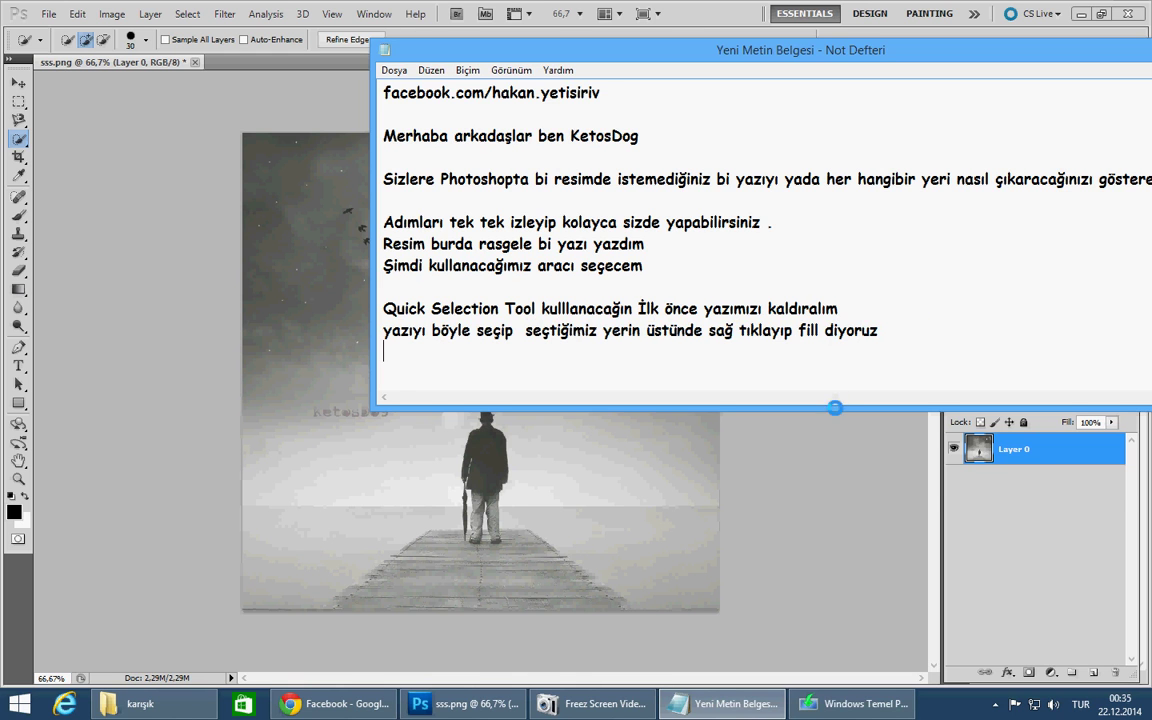
{"action": "left_click_drag", "start_coordinate": [751, 407], "coordinate": [740, 552]}
Open the Fill dialog for the watermark selection with Use set to Content-Aware.
{"action": "left_click", "coordinate": [816, 601]}
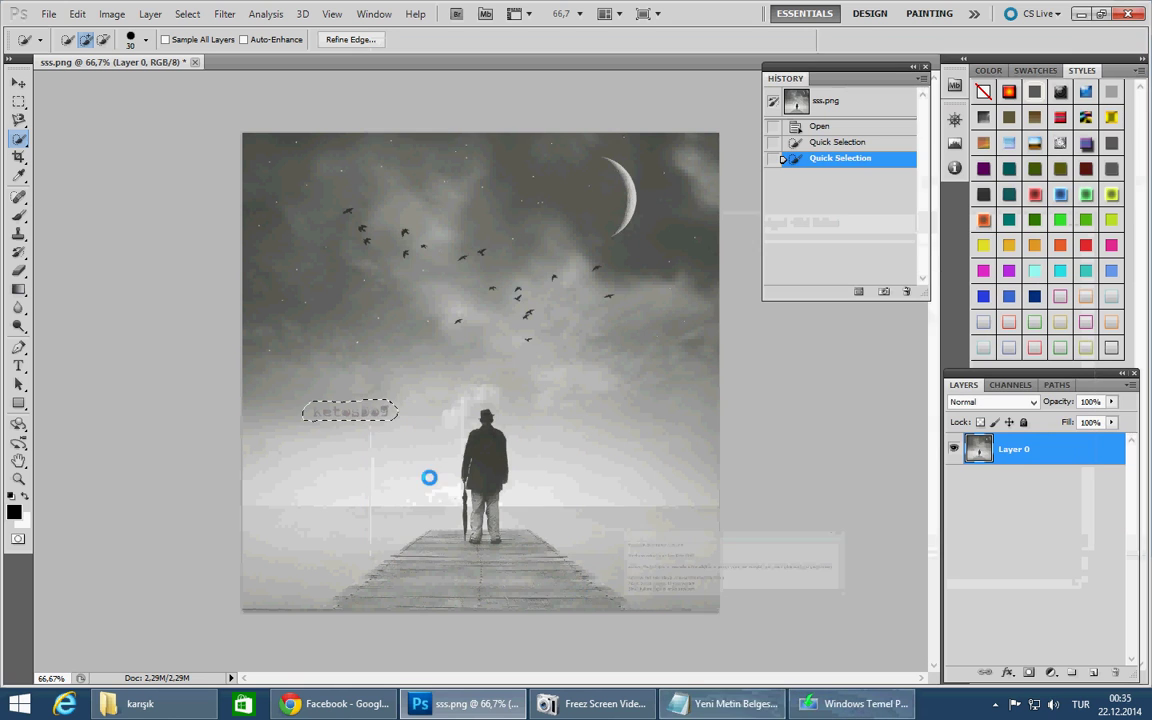
{"action": "right_click", "coordinate": [350, 413]}
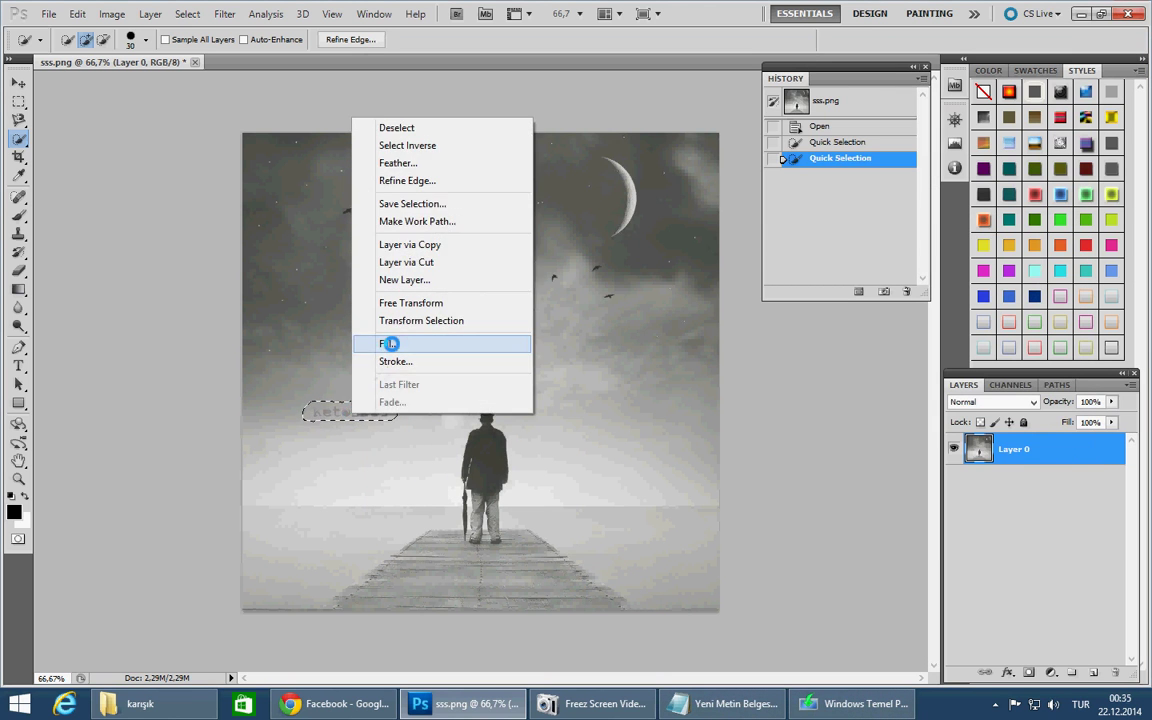
{"action": "left_click", "coordinate": [391, 342]}
Move the Fill dialog aside and note 'Content- Aware olacak şekilde seçip başka bişeye tıklamıyoruz'.
{"action": "left_click_drag", "start_coordinate": [573, 167], "coordinate": [323, 171]}
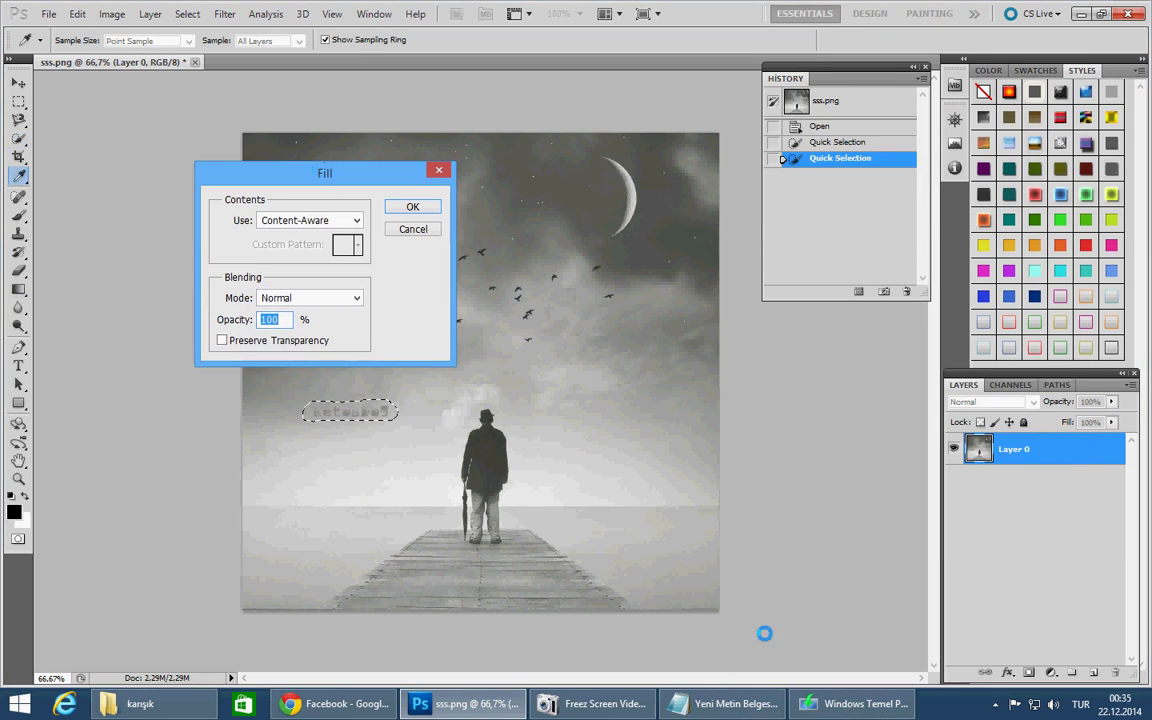
{"action": "key", "text": "alt+Tab"}
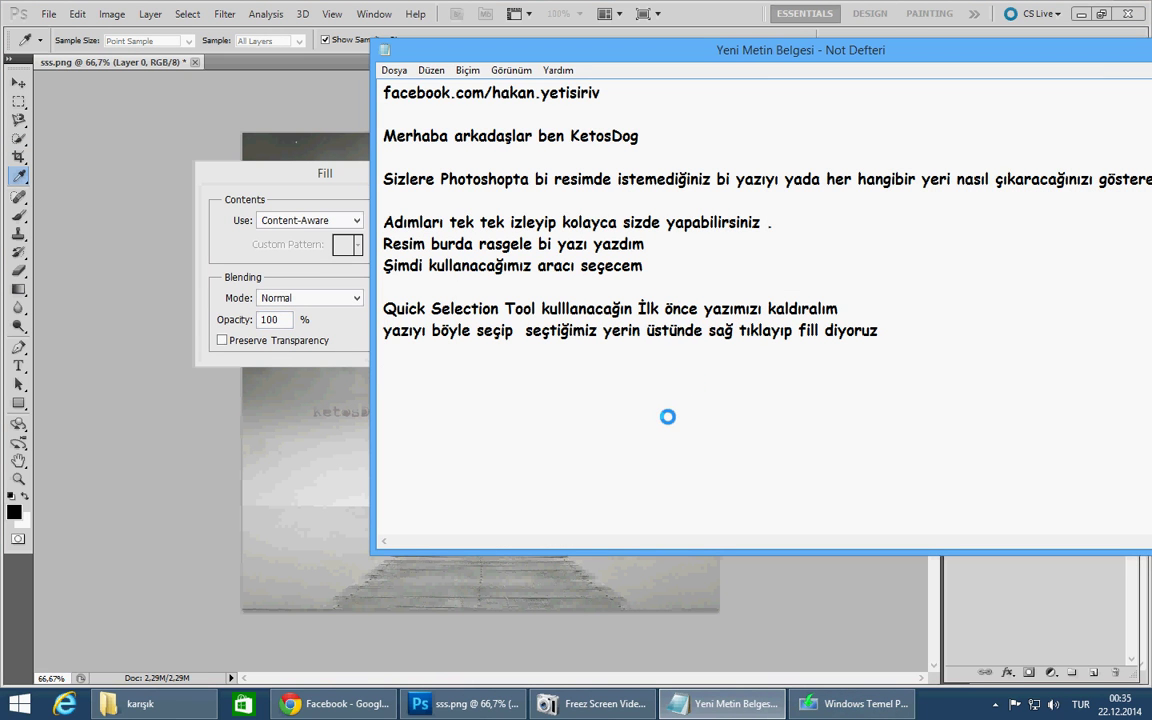
{"action": "type", "text": "Content- "}
{"action": "type", "text": "A"}
{"action": "type", "text": "ware olacak "}
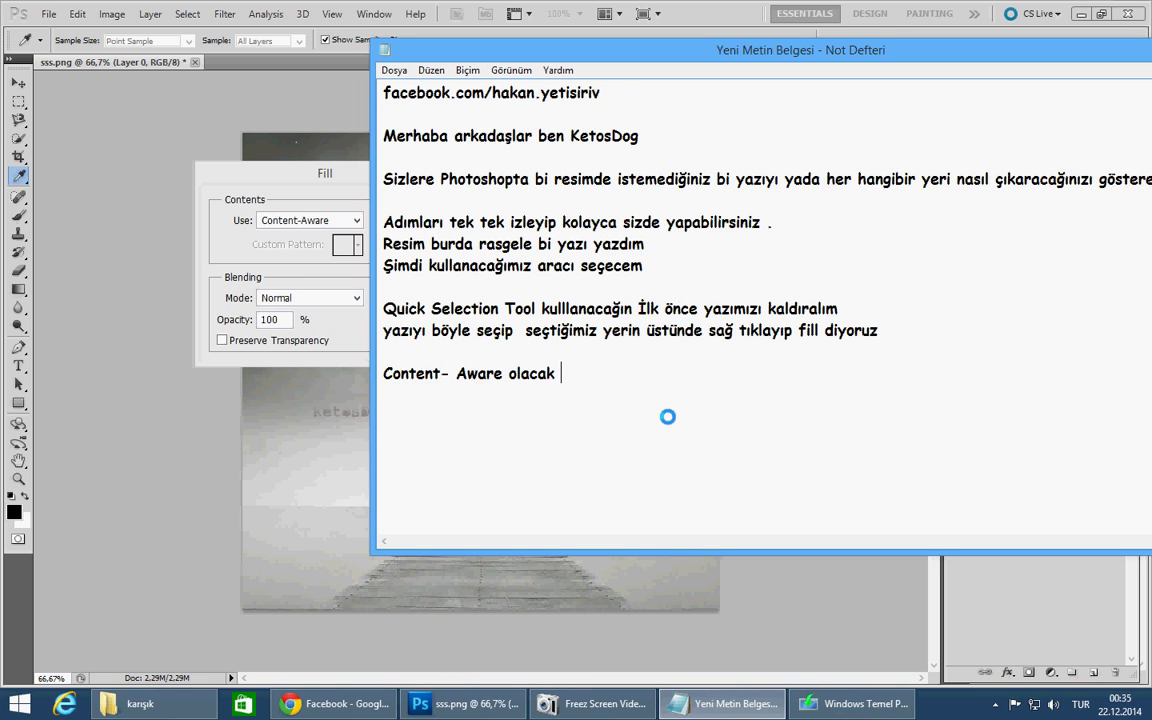
{"action": "type", "text": "şekilde "}
{"action": "type", "text": "seçip"}
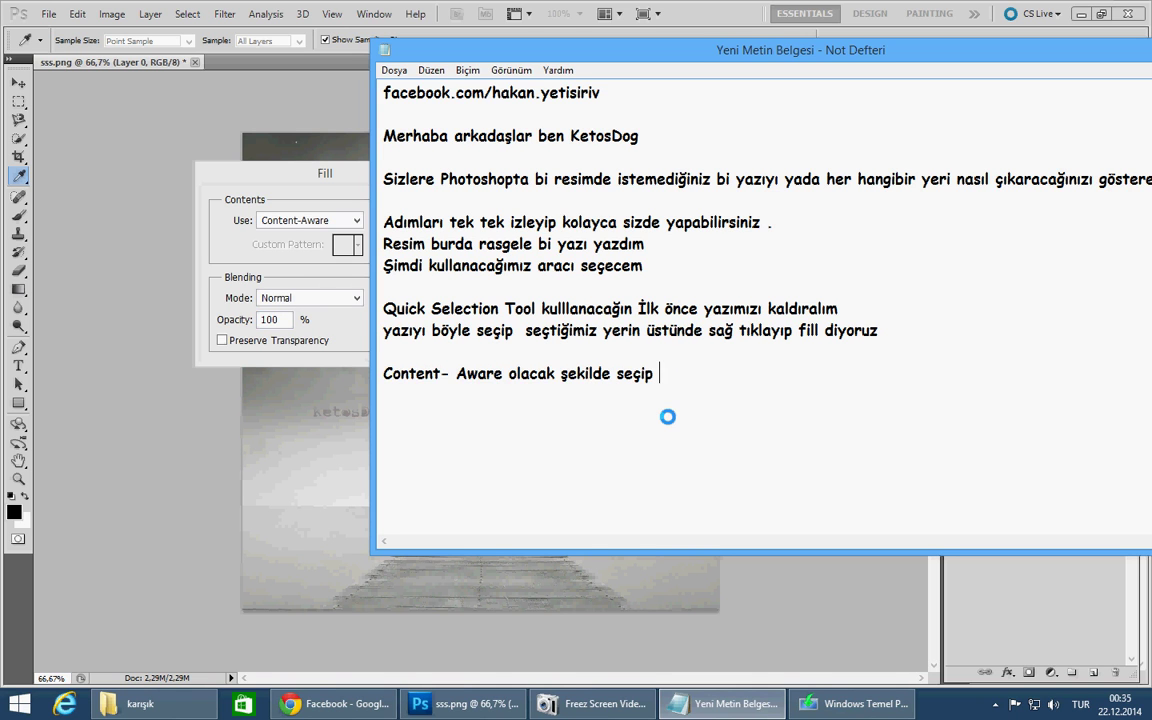
{"action": "type", "text": " başka"}
{"action": "type", "text": " bişey"}
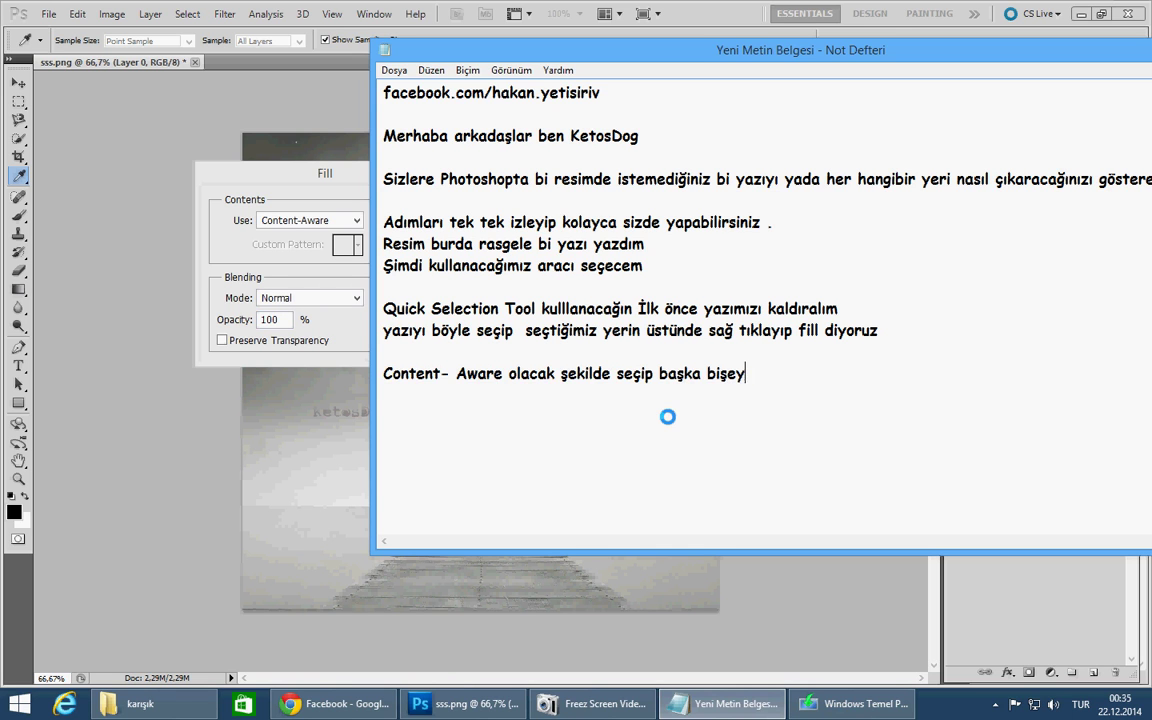
{"action": "type", "text": "e tıklamıyoruz ."}
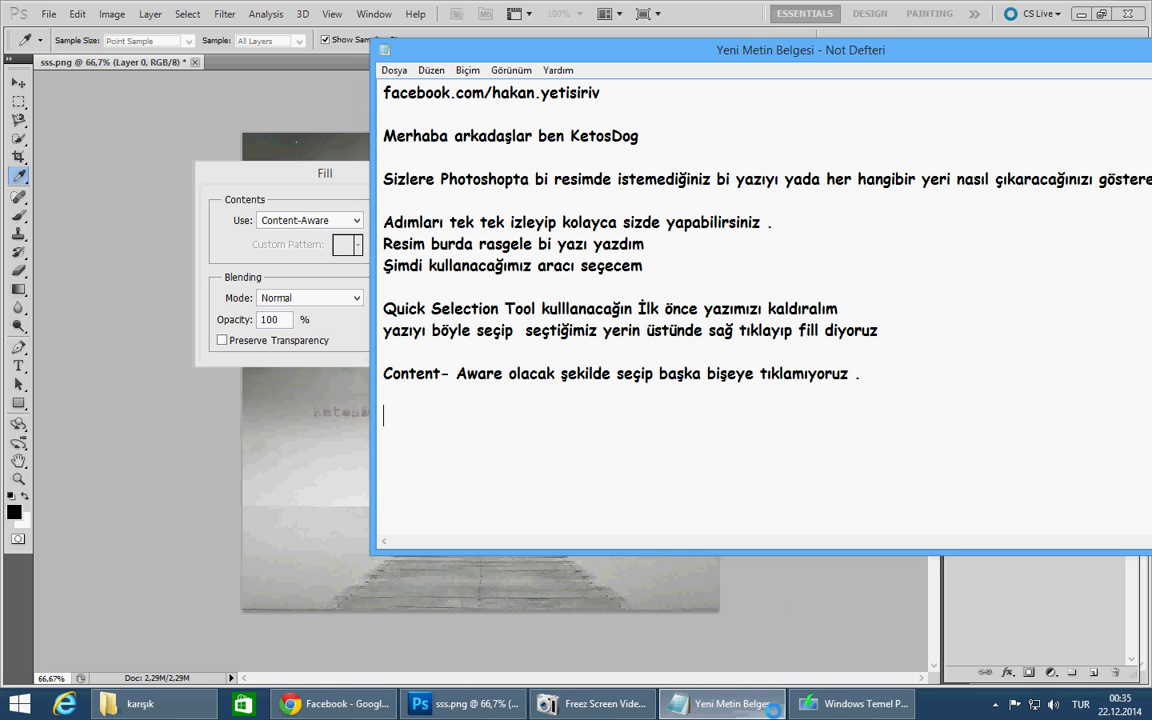
Return to Photoshop with the Fill dialog in front.
{"action": "left_click", "coordinate": [685, 641]}
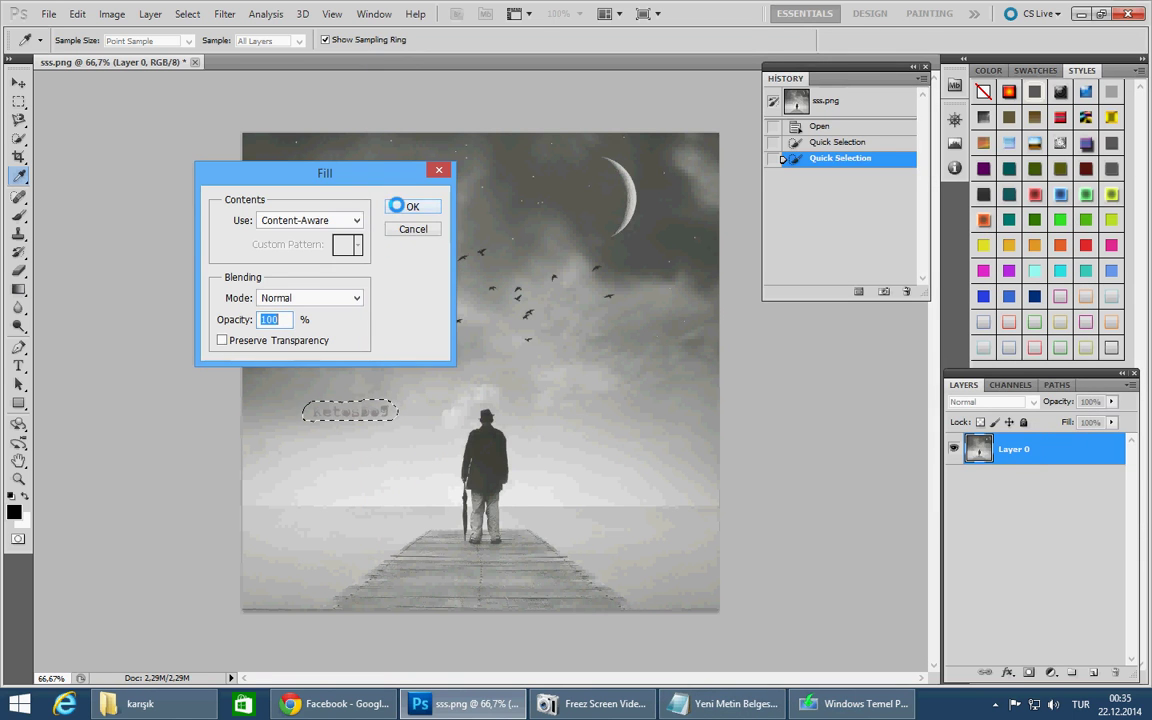
Apply the Content-Aware fill to erase the watermark, then note that the text is gone.
{"action": "left_click", "coordinate": [396, 207]}
{"action": "left_click", "coordinate": [706, 704]}
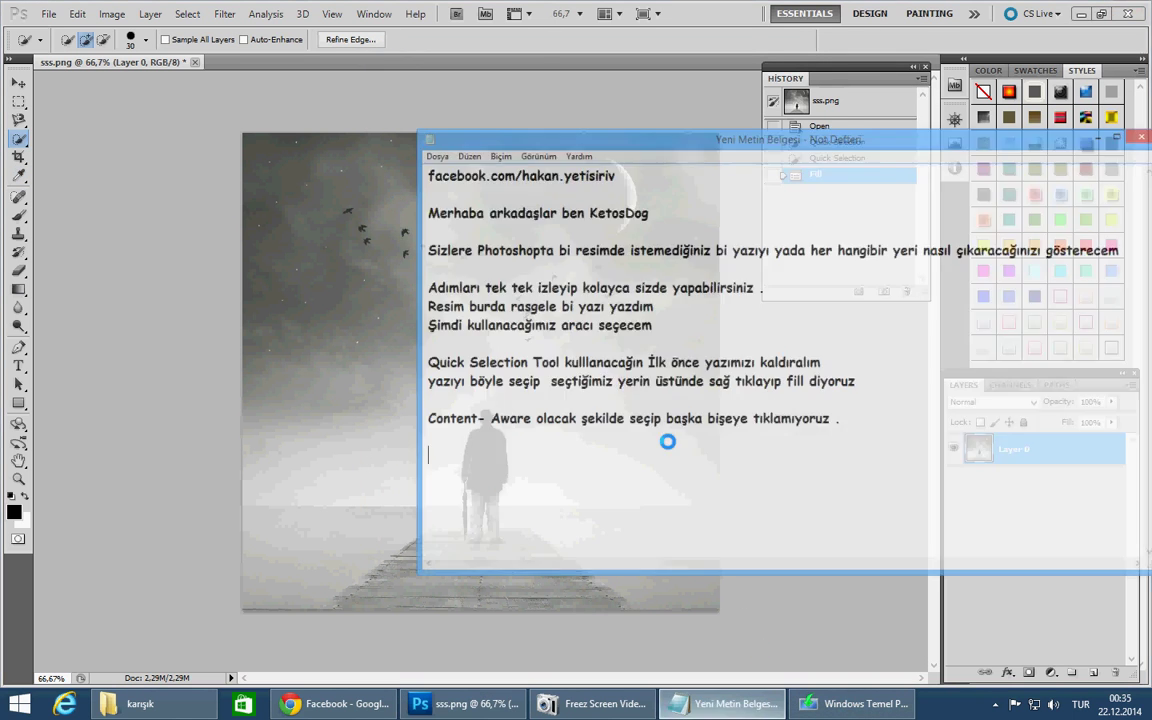
{"action": "type", "text": "Ok ded"}
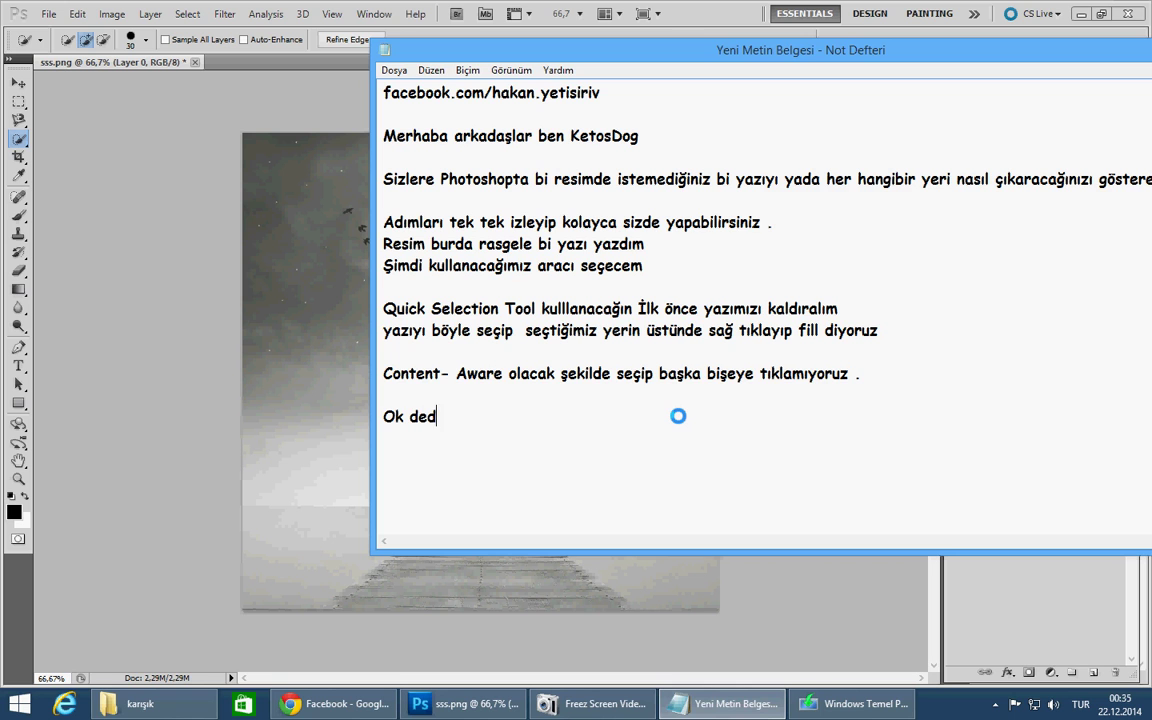
{"action": "type", "text": "ikten sonra "}
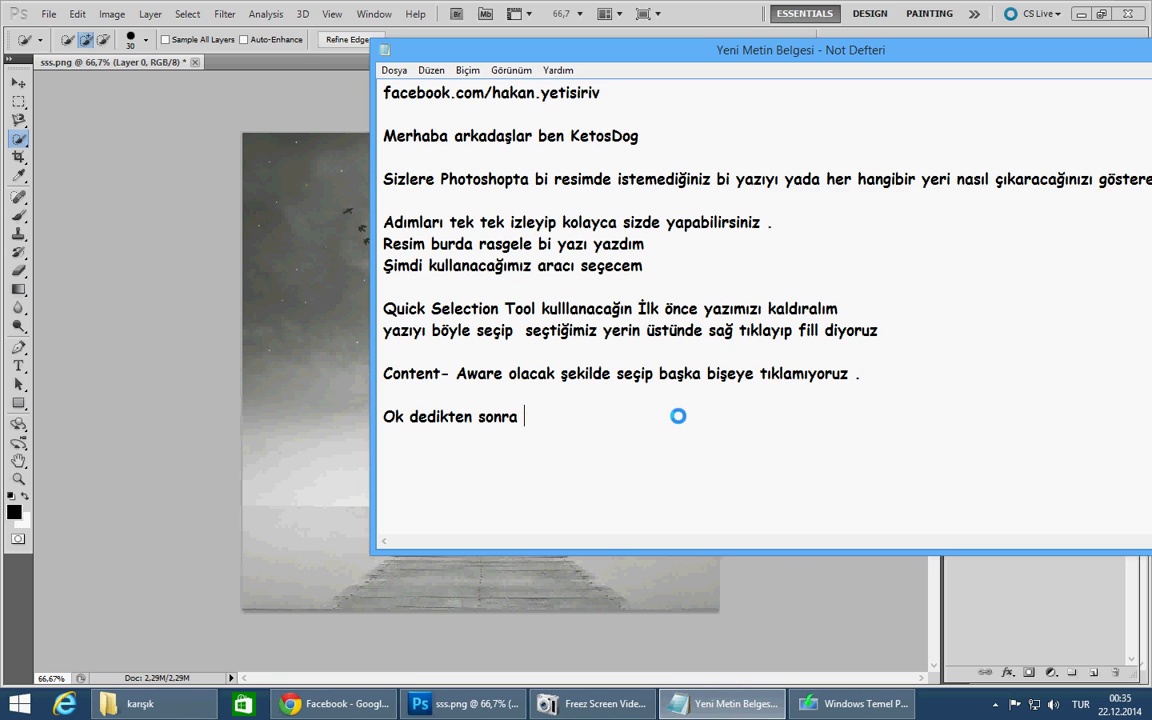
{"action": "type", "text": "gördüğünüz gi"}
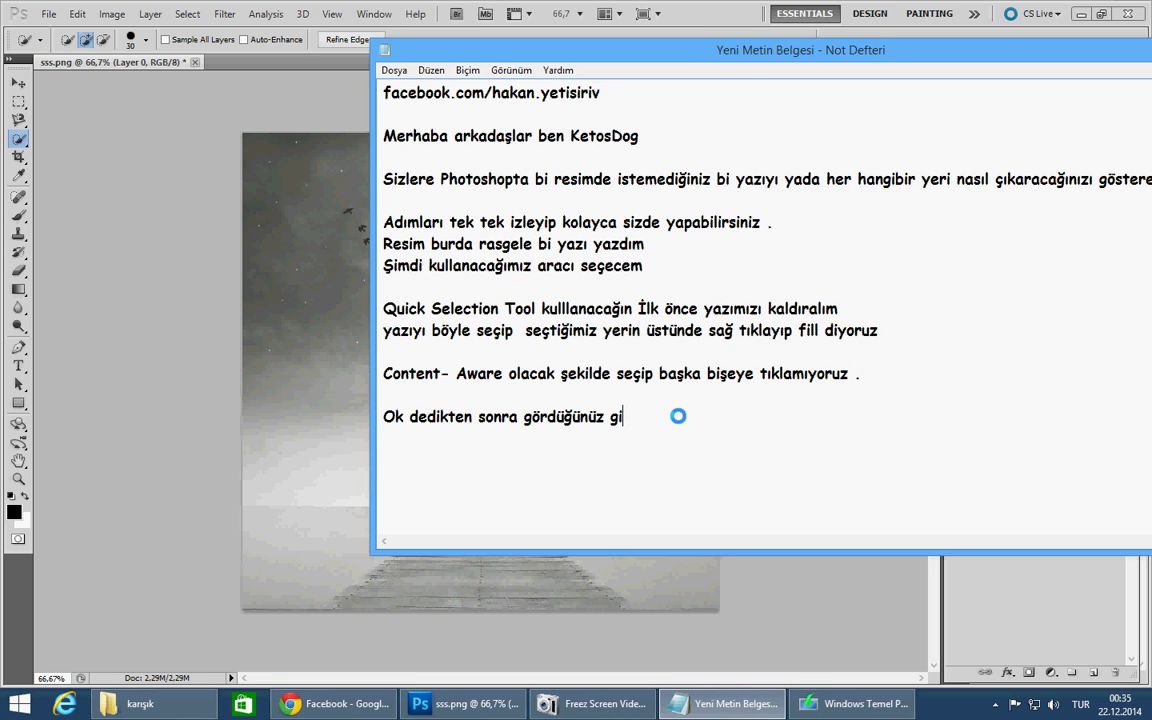
{"action": "type", "text": "bi yazı gi"}
{"action": "type", "text": "tti bi"}
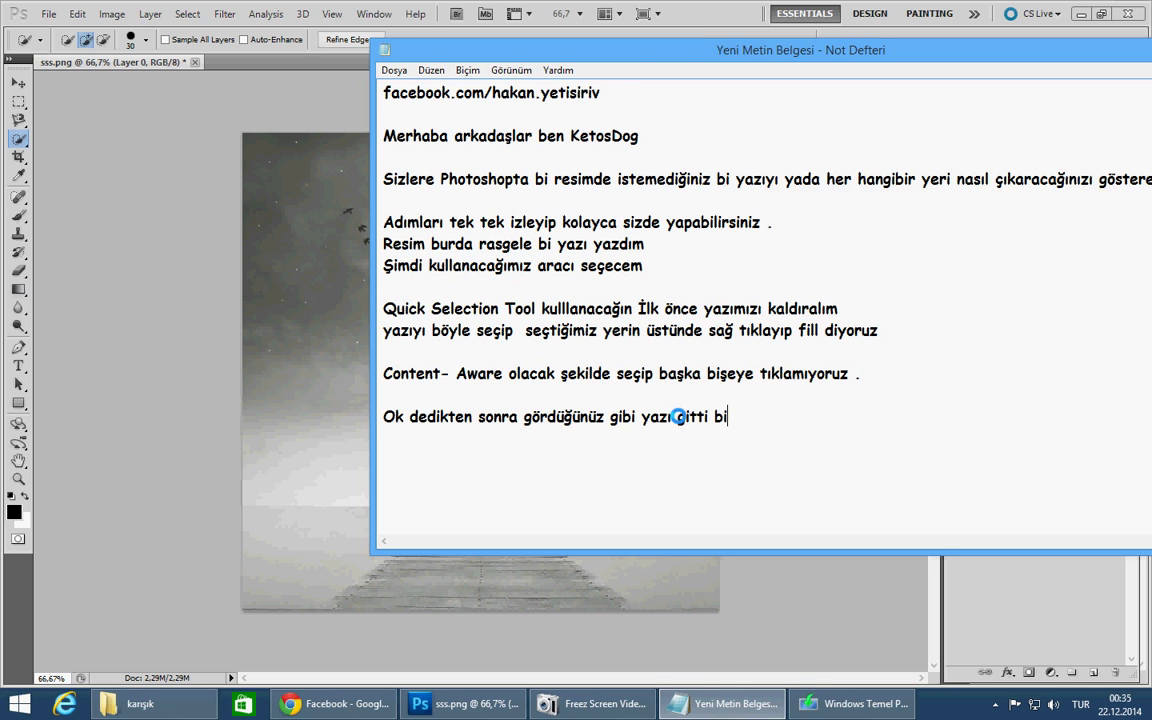
{"action": "type", "text": "de başka "}
{"action": "type", "text": "şeyler kal"}
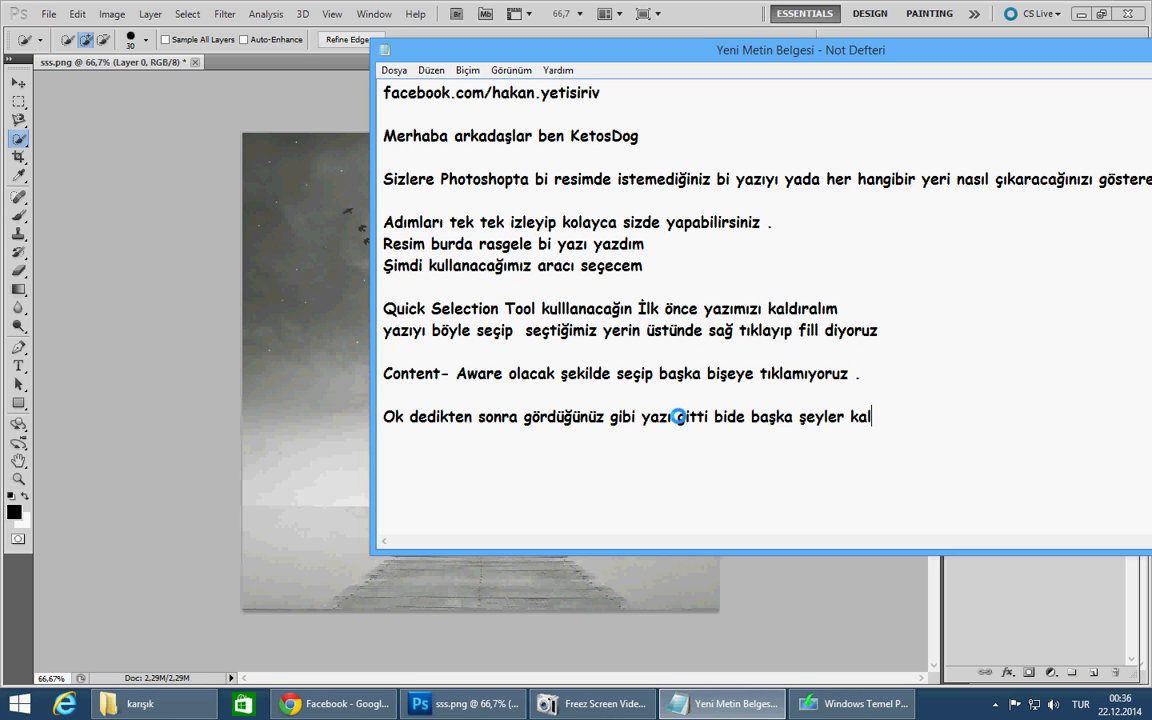
{"action": "type", "text": "dıralım"}
{"action": "key", "text": "Return"}
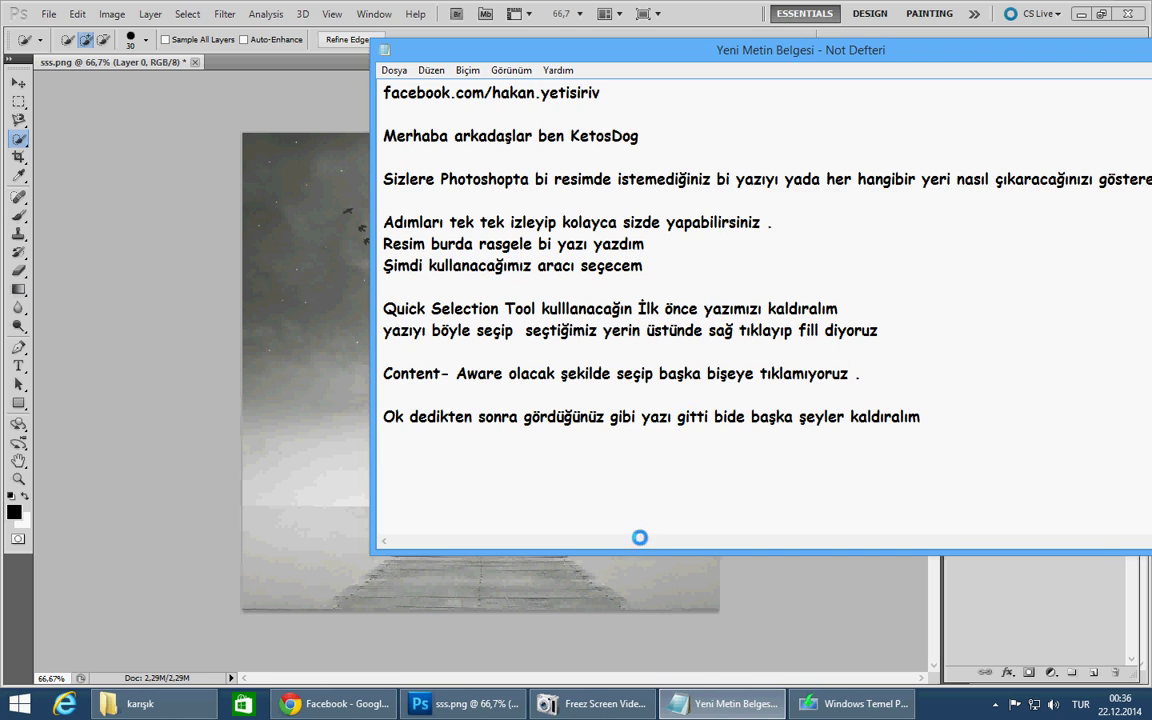
Try quick and rectangular selections around the moon, then deselect.
{"action": "left_click", "coordinate": [725, 704]}
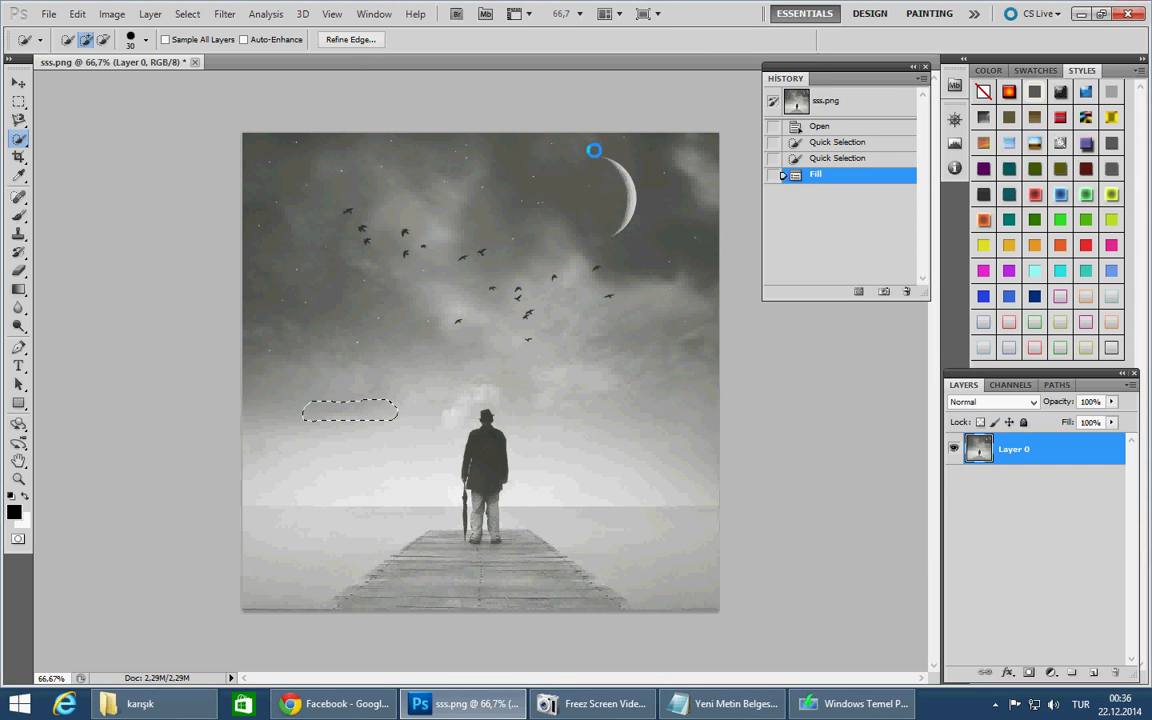
{"action": "mouse_move", "coordinate": [598, 150]}
{"action": "left_mouse_down"}
{"action": "mouse_move", "coordinate": [640, 221]}
{"action": "mouse_move", "coordinate": [607, 226]}
{"action": "left_mouse_up"}
{"action": "left_click", "coordinate": [18, 101]}
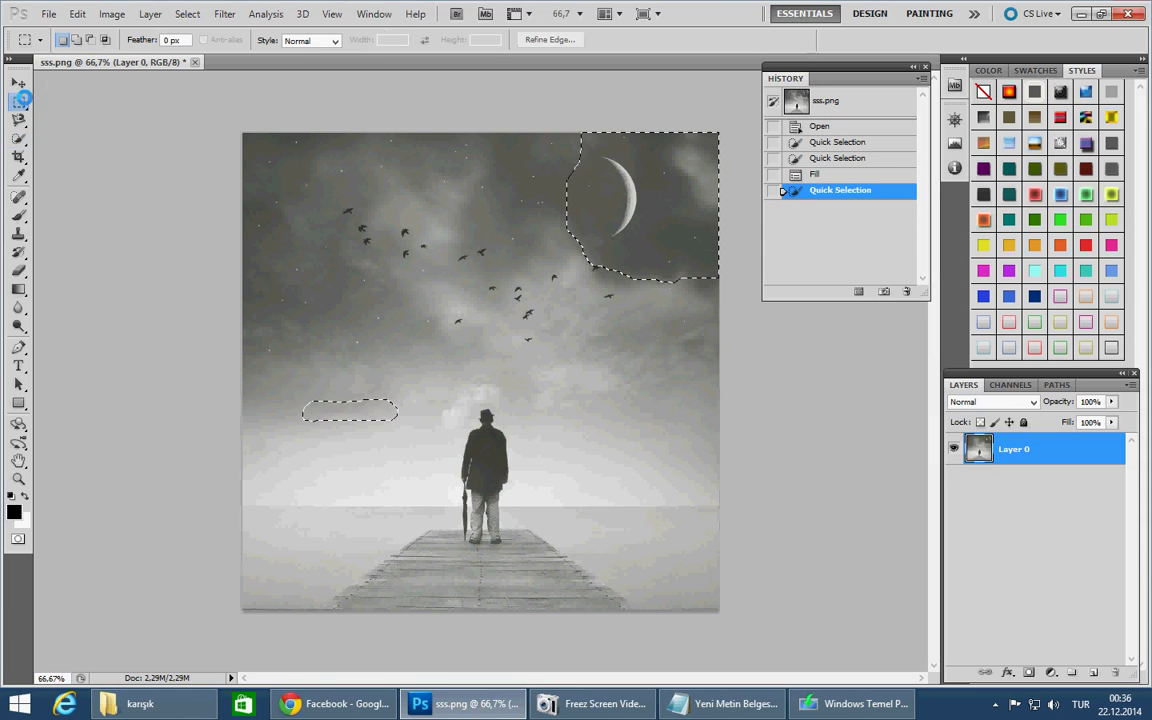
{"action": "left_click", "coordinate": [231, 230]}
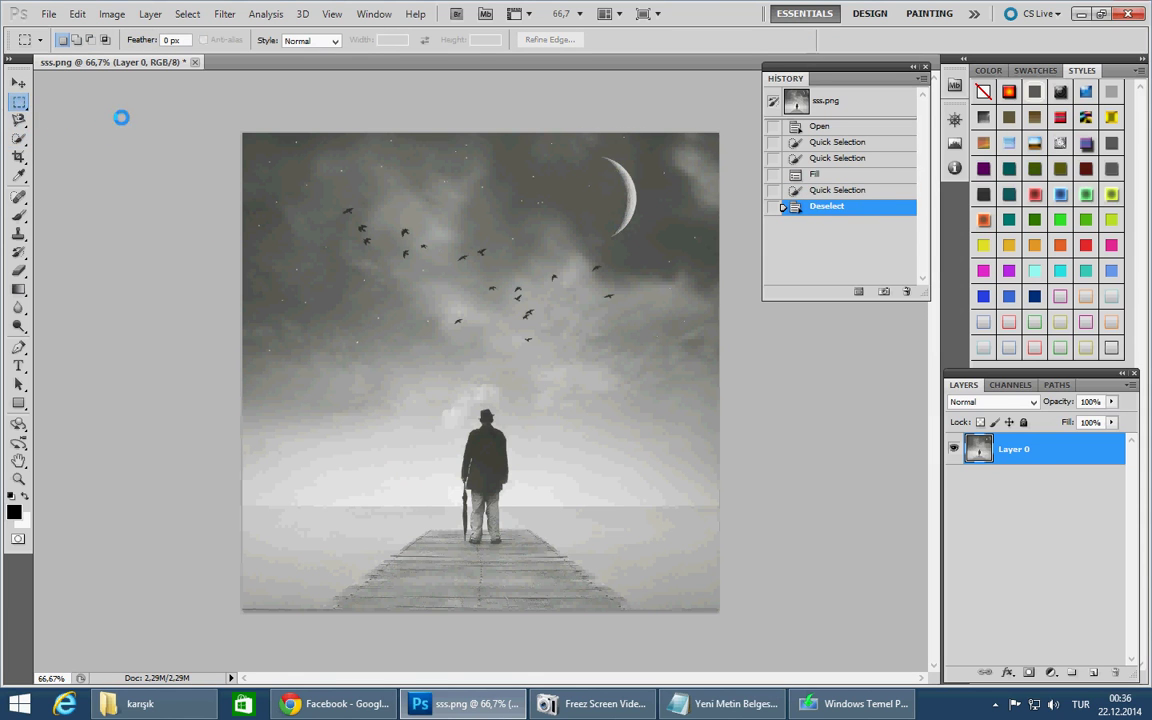
{"action": "left_click_drag", "start_coordinate": [625, 199], "coordinate": [647, 231]}
{"action": "key", "text": "w"}
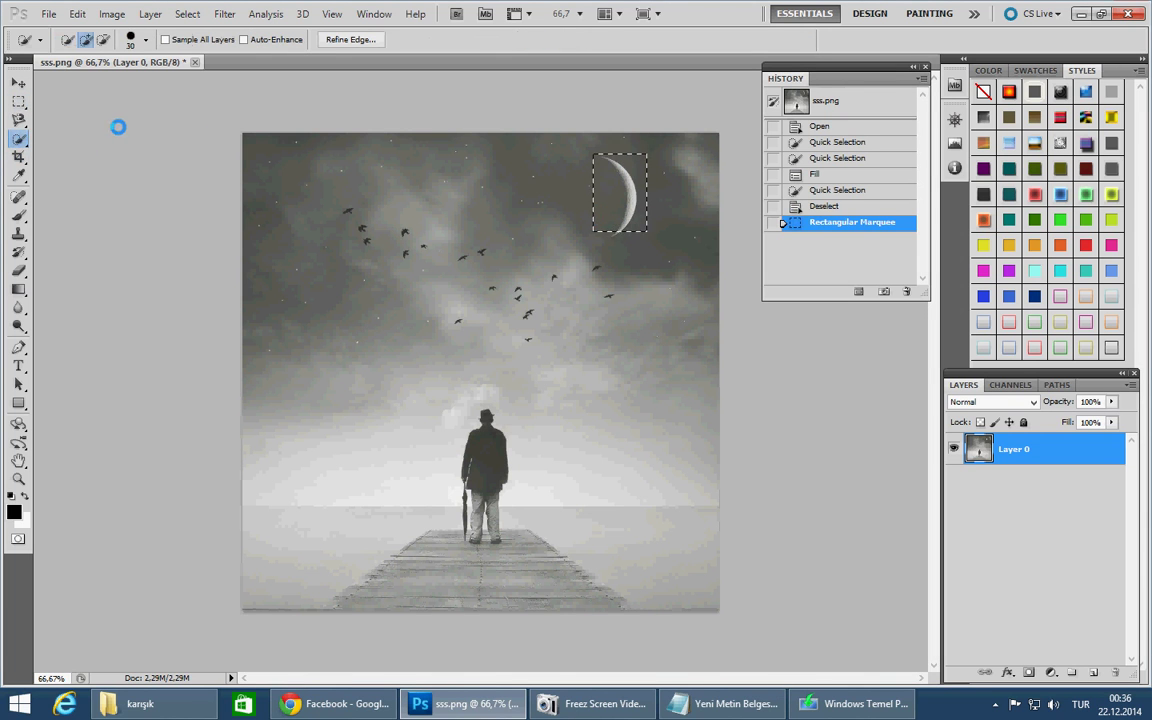
{"action": "left_click", "coordinate": [317, 159]}
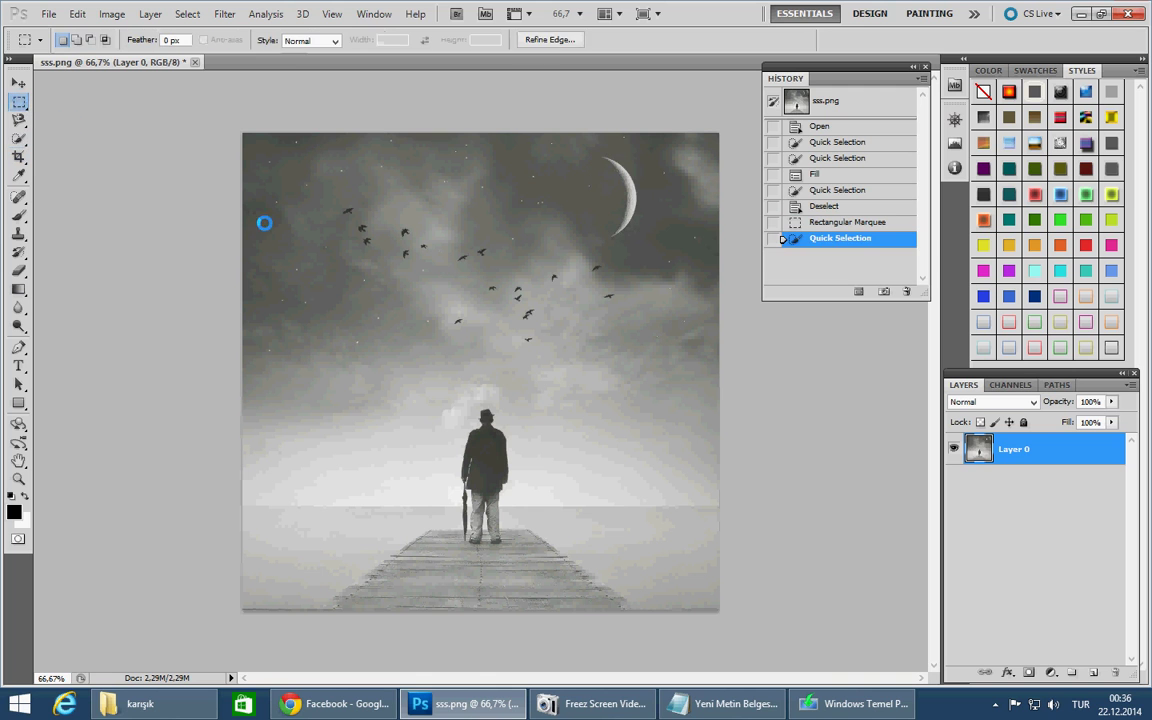
{"action": "key", "text": "ctrl+d"}
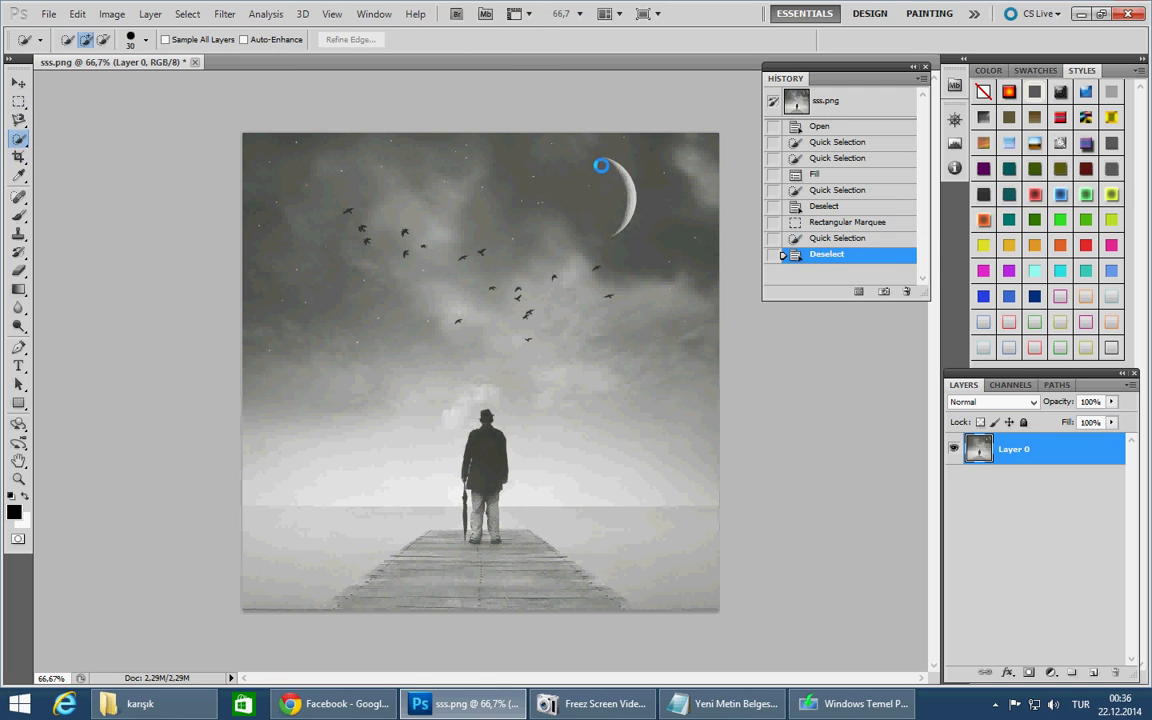
Select the moon with its surrounding sky and Content-Aware fill it away.
{"action": "left_click_drag", "start_coordinate": [604, 157], "coordinate": [610, 235]}
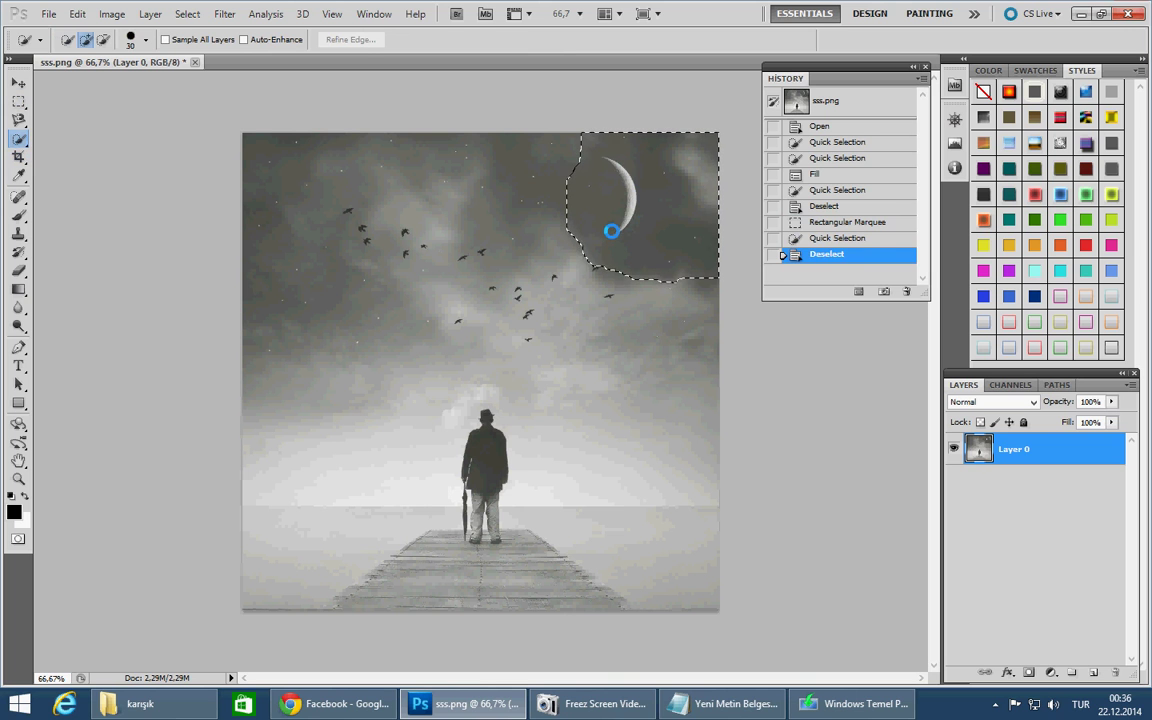
{"action": "left_click_drag", "start_coordinate": [610, 235], "coordinate": [611, 231]}
{"action": "right_click", "coordinate": [624, 229]}
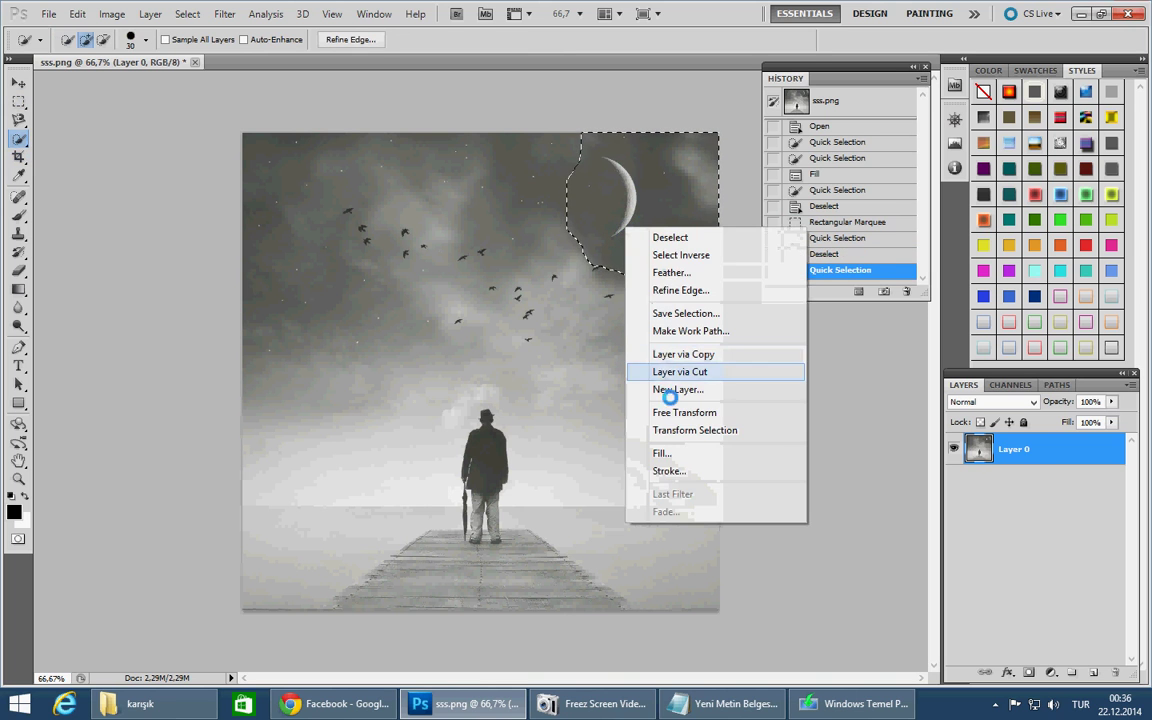
{"action": "left_click", "coordinate": [678, 455]}
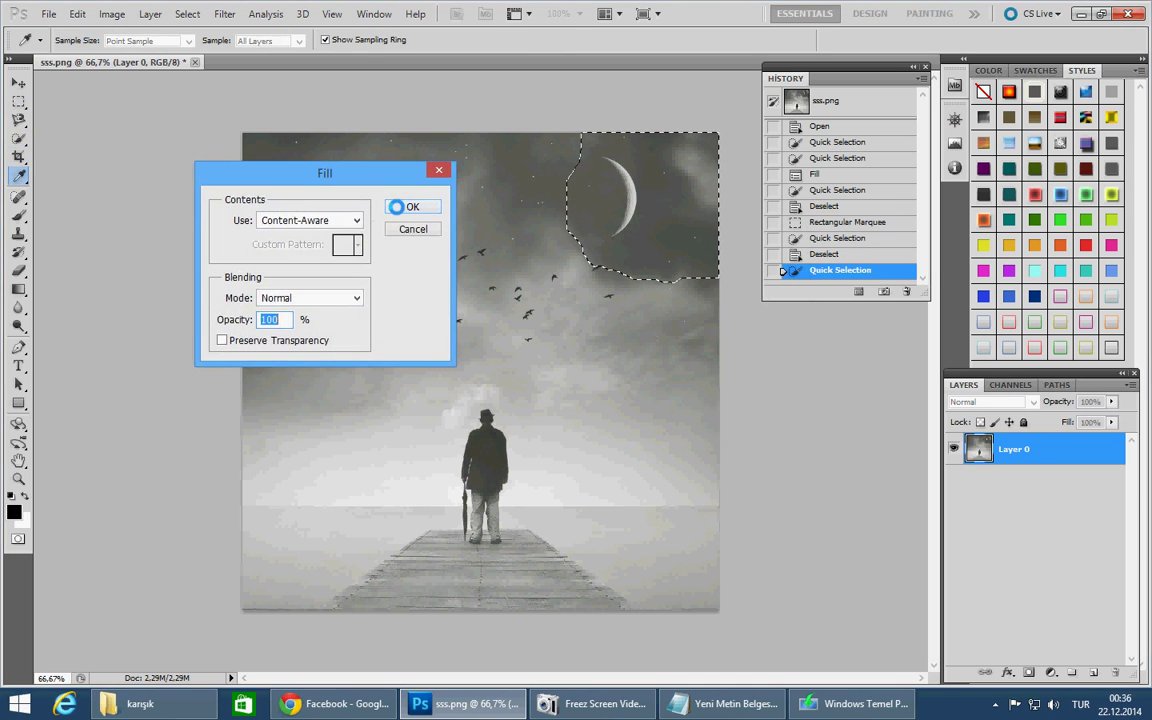
{"action": "left_click", "coordinate": [400, 207]}
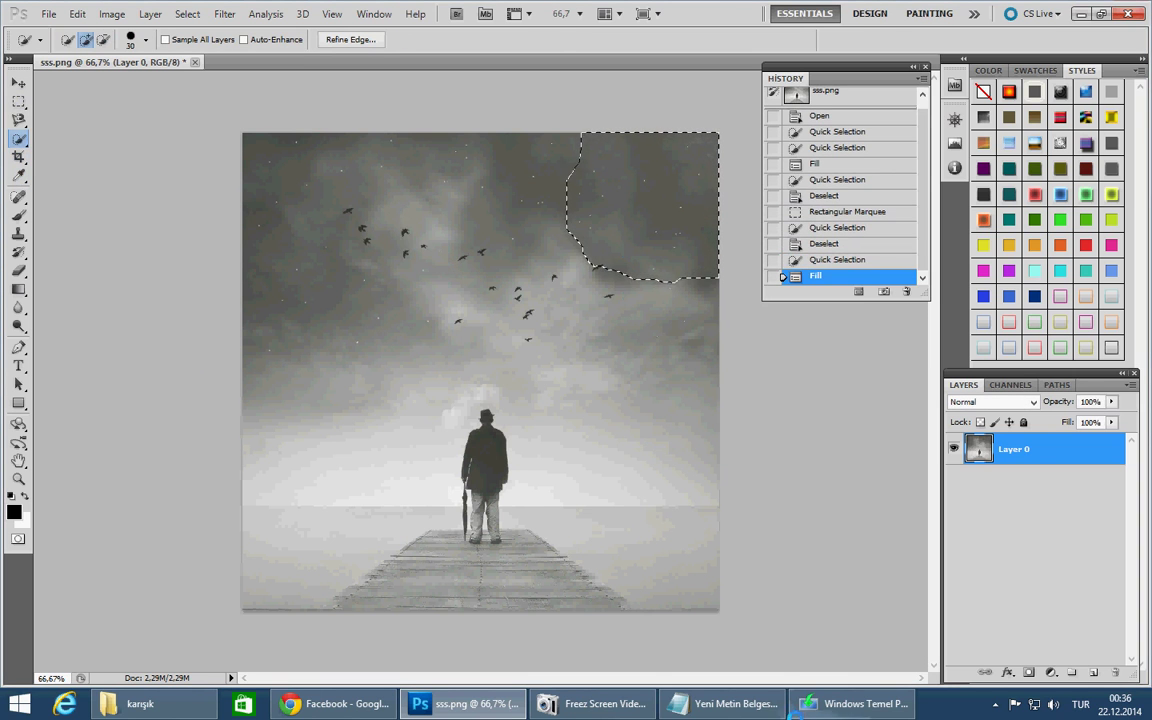
{"action": "left_click", "coordinate": [711, 704]}
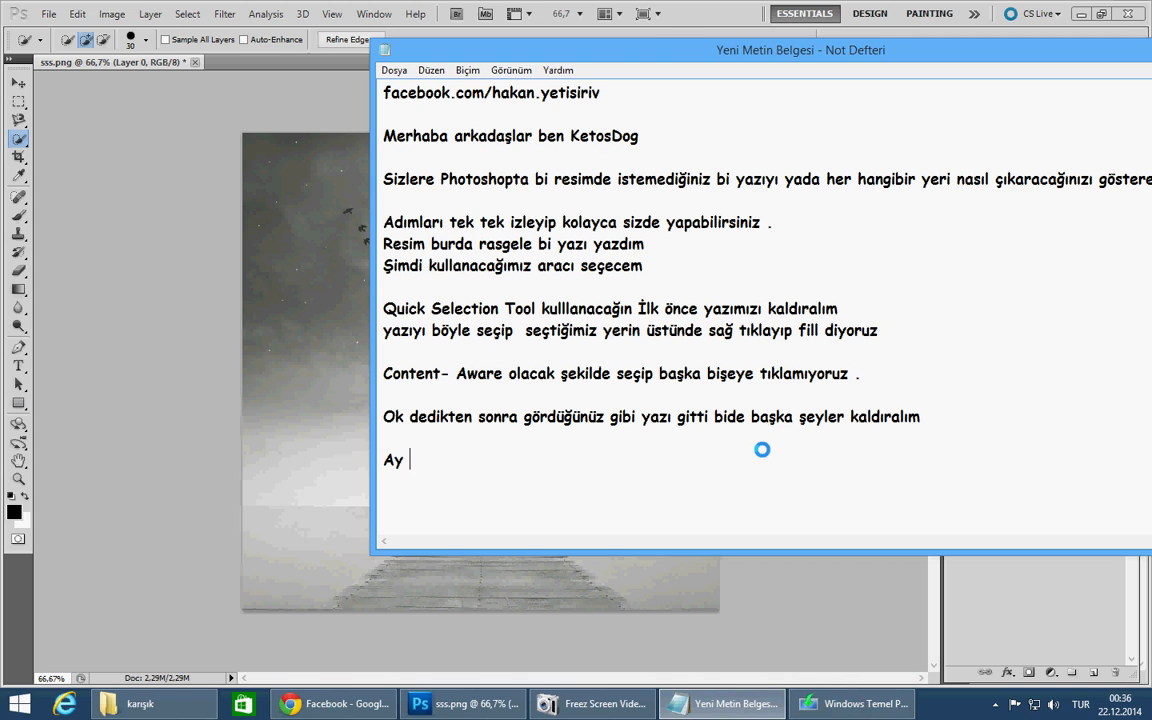
Note 'Ay ı da kaldırdık gördüğün gibi' and return to the pier photo.
{"action": "type", "text": "ı da kaldırdık gör"}
{"action": "type", "text": "dü"}
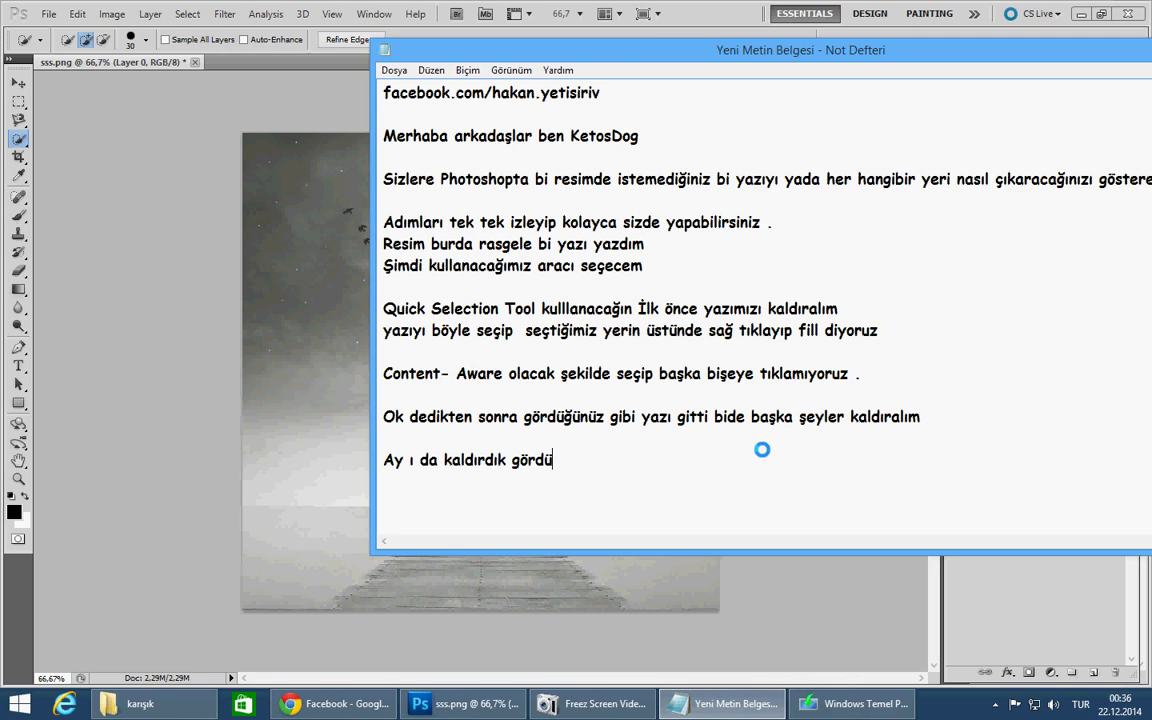
{"action": "type", "text": "ğün gibi aynı şe"}
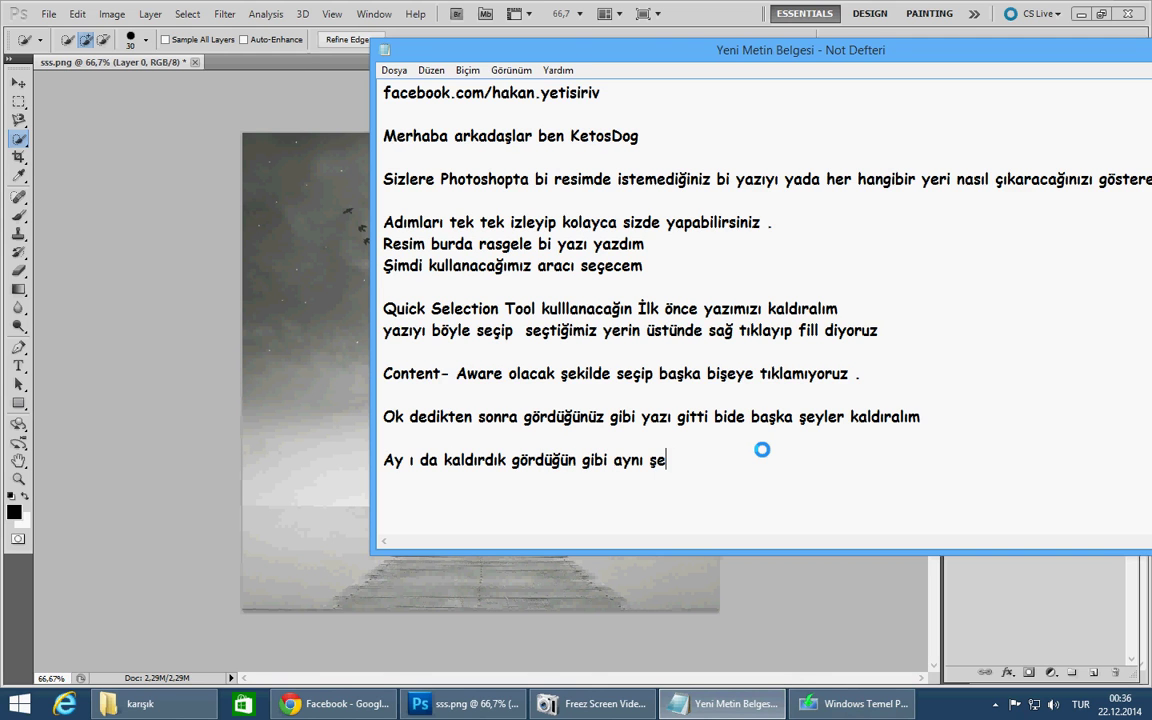
{"action": "type", "text": "kilde başka"}
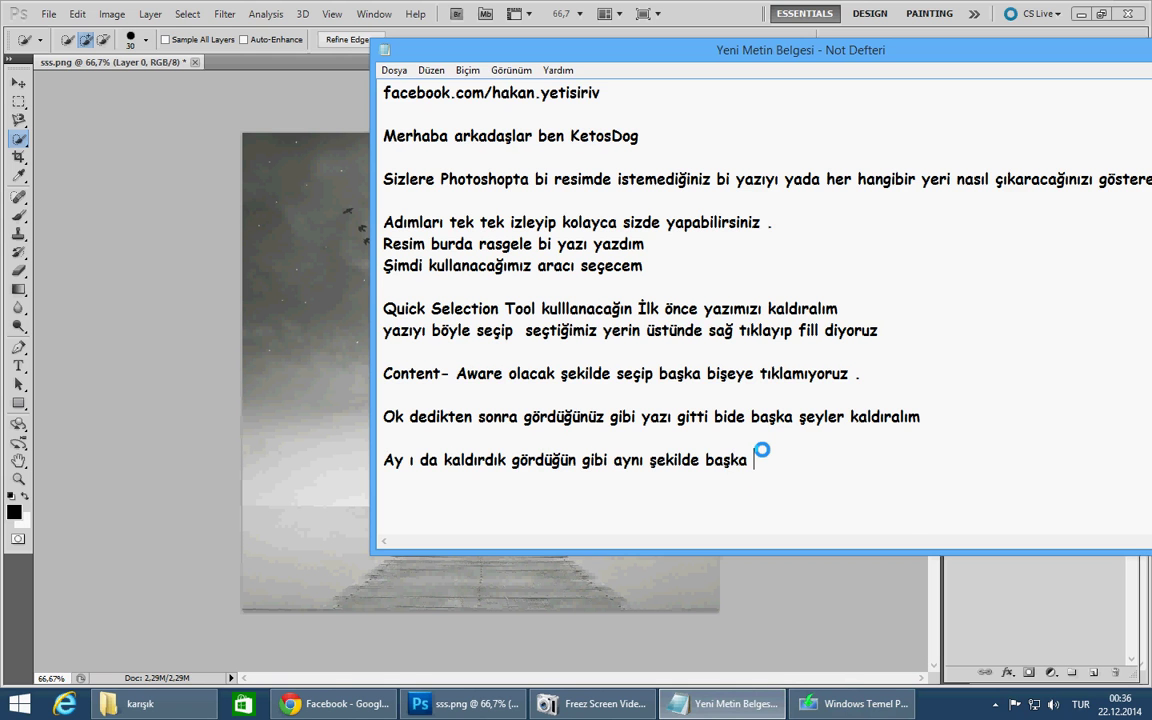
{"action": "left_click", "coordinate": [455, 703]}
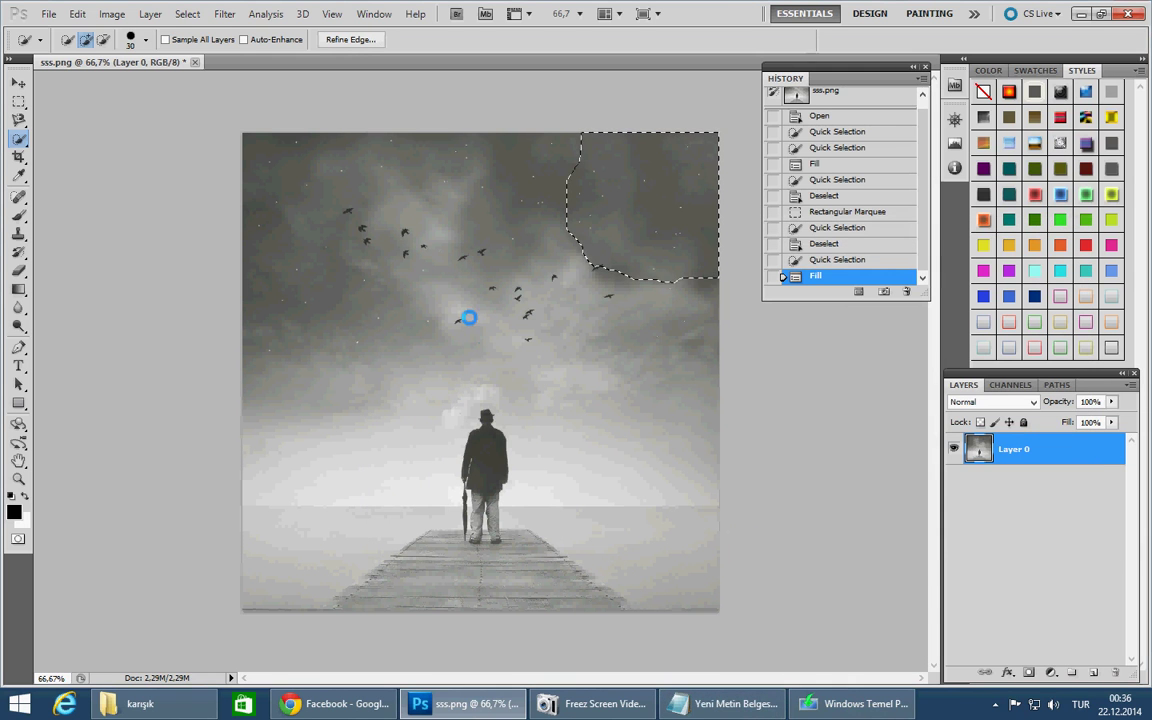
Try selecting the bird flock and surrounding sky, then clear the oversized selection.
{"action": "left_click", "coordinate": [345, 208]}
{"action": "left_click", "coordinate": [16, 100]}
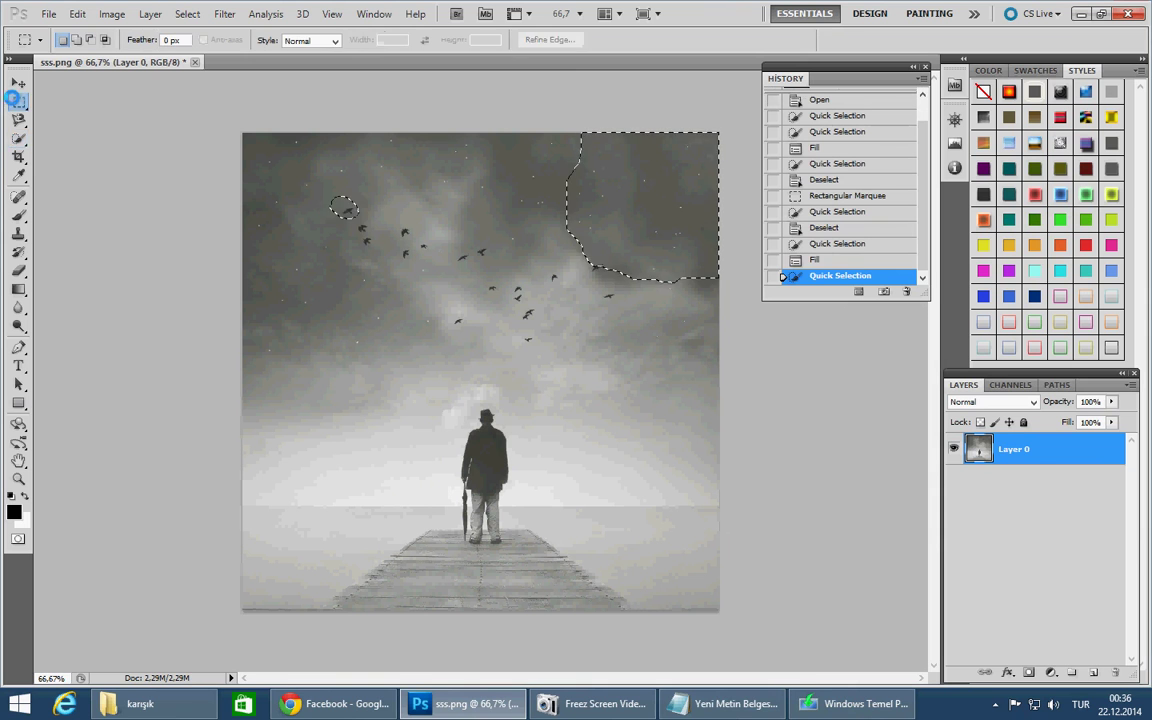
{"action": "left_click", "coordinate": [242, 154]}
{"action": "left_click", "coordinate": [20, 137]}
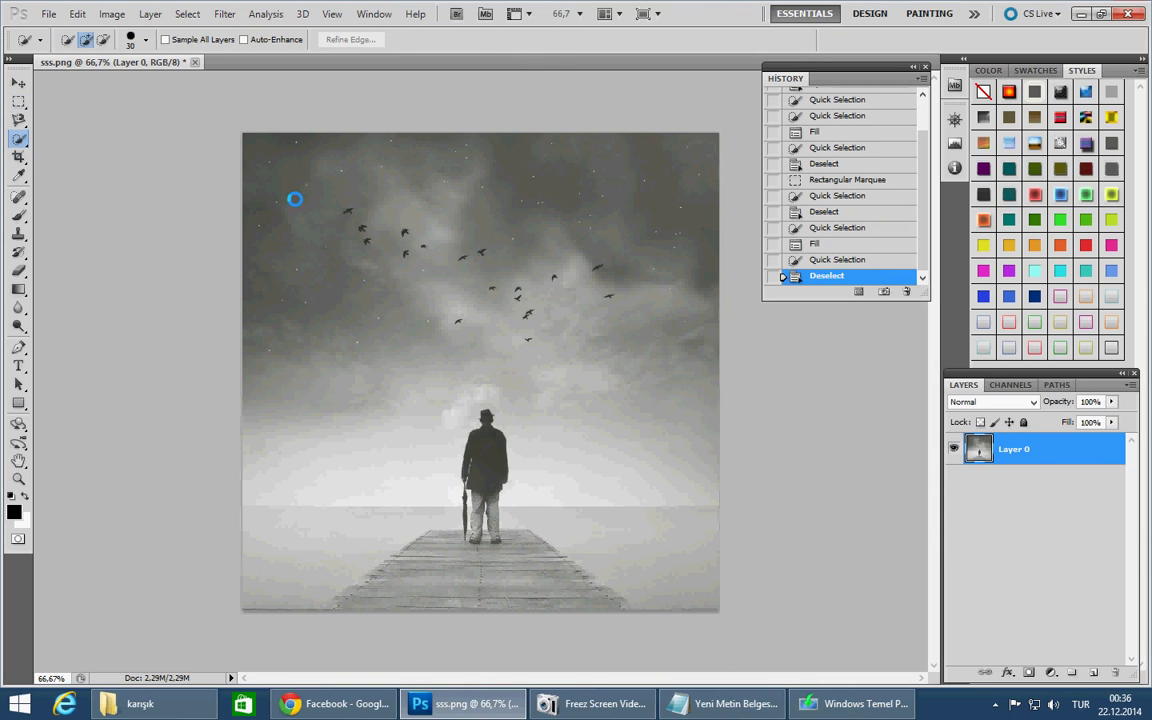
{"action": "left_click_drag", "start_coordinate": [294, 199], "coordinate": [515, 307]}
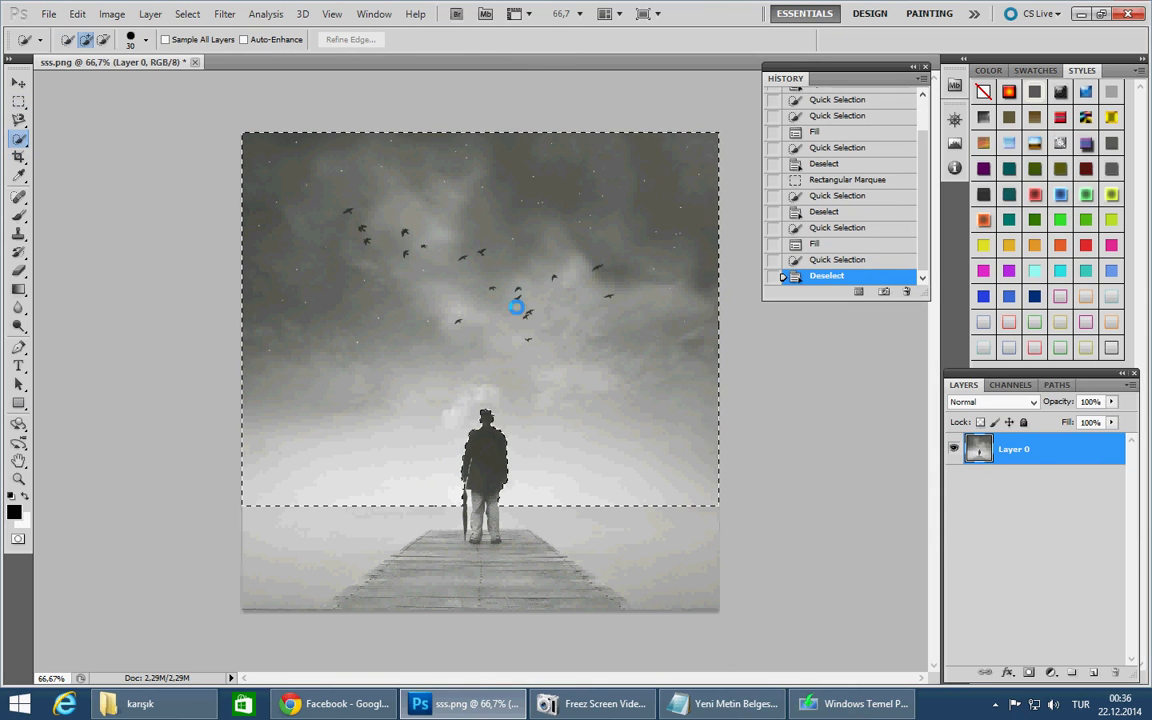
{"action": "left_click_drag", "start_coordinate": [515, 307], "coordinate": [347, 218]}
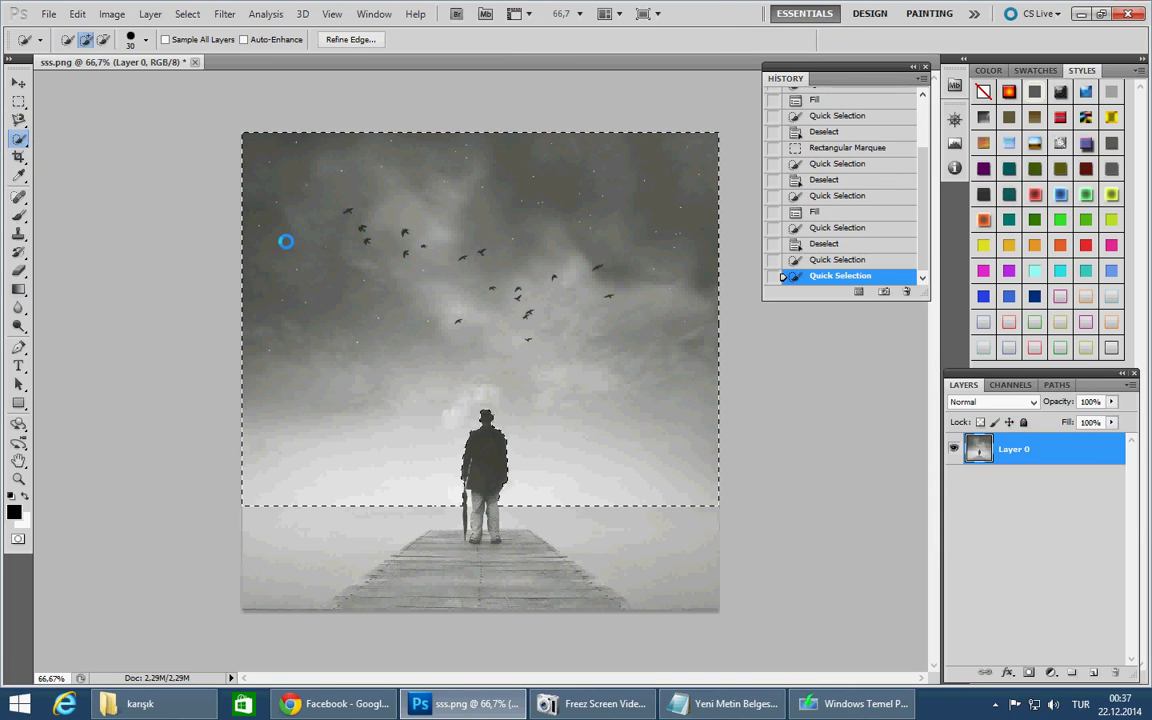
{"action": "left_click", "coordinate": [20, 101]}
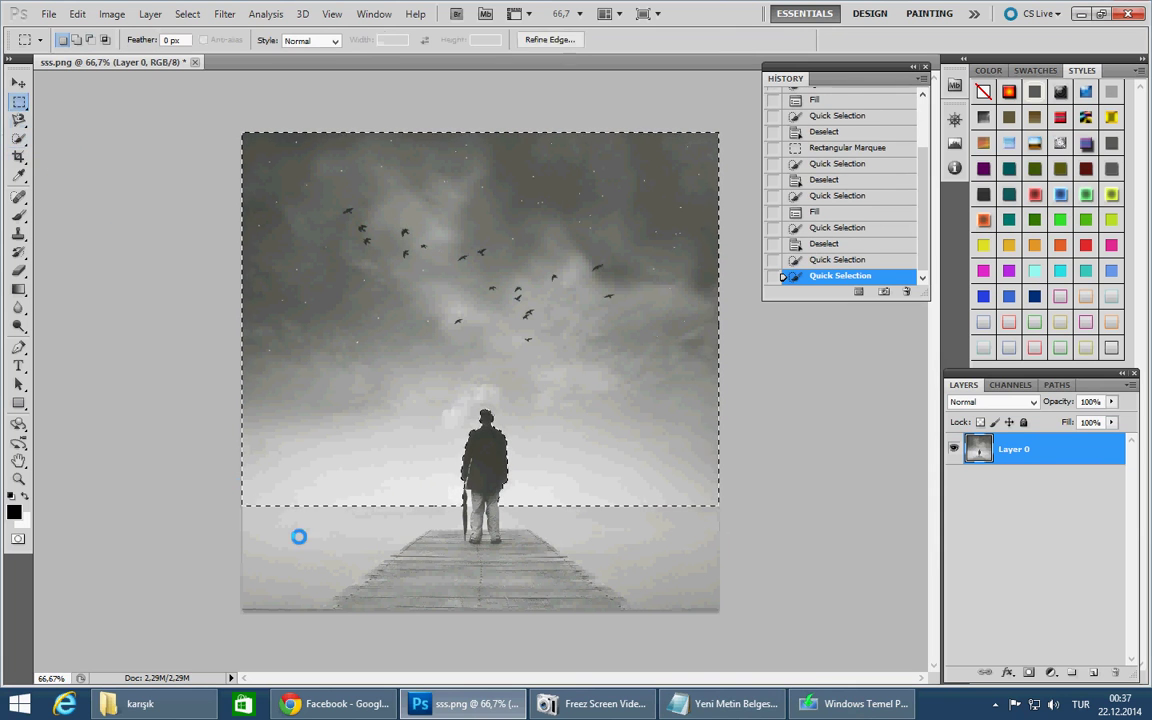
{"action": "left_click", "coordinate": [298, 537]}
{"action": "left_click", "coordinate": [19, 137]}
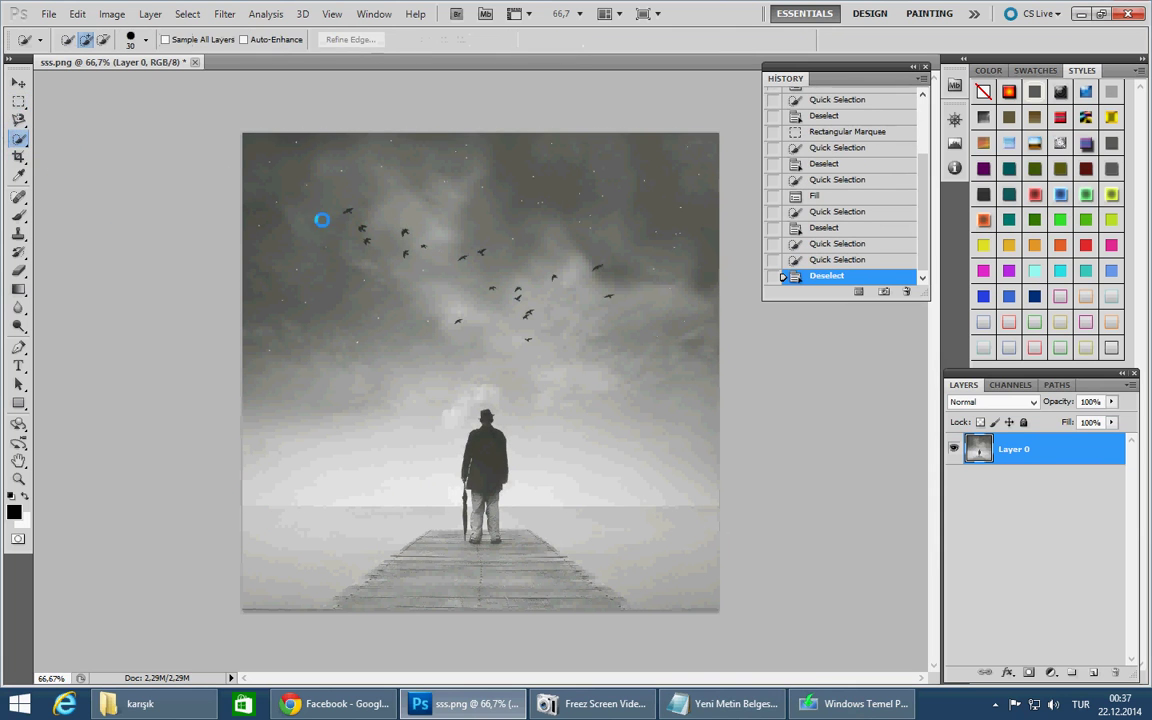
Select the middle of the flock and Content-Aware fill those birds away.
{"action": "left_click_drag", "start_coordinate": [348, 215], "coordinate": [553, 311]}
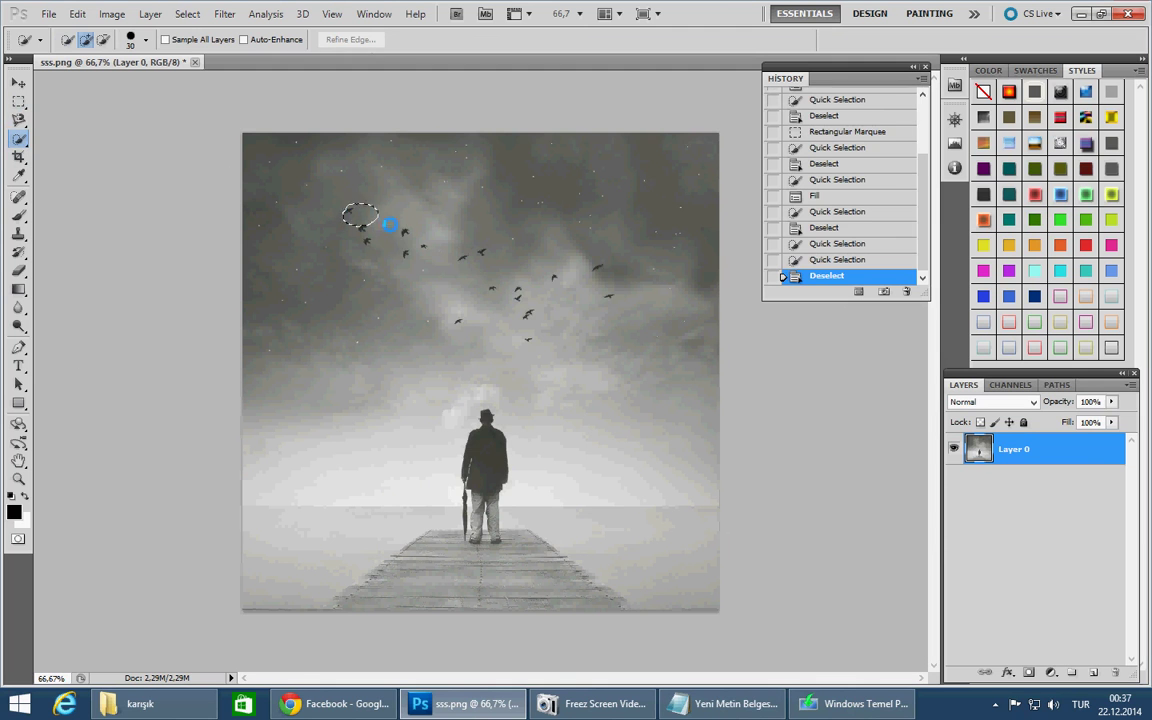
{"action": "right_click", "coordinate": [455, 253]}
{"action": "left_click", "coordinate": [480, 482]}
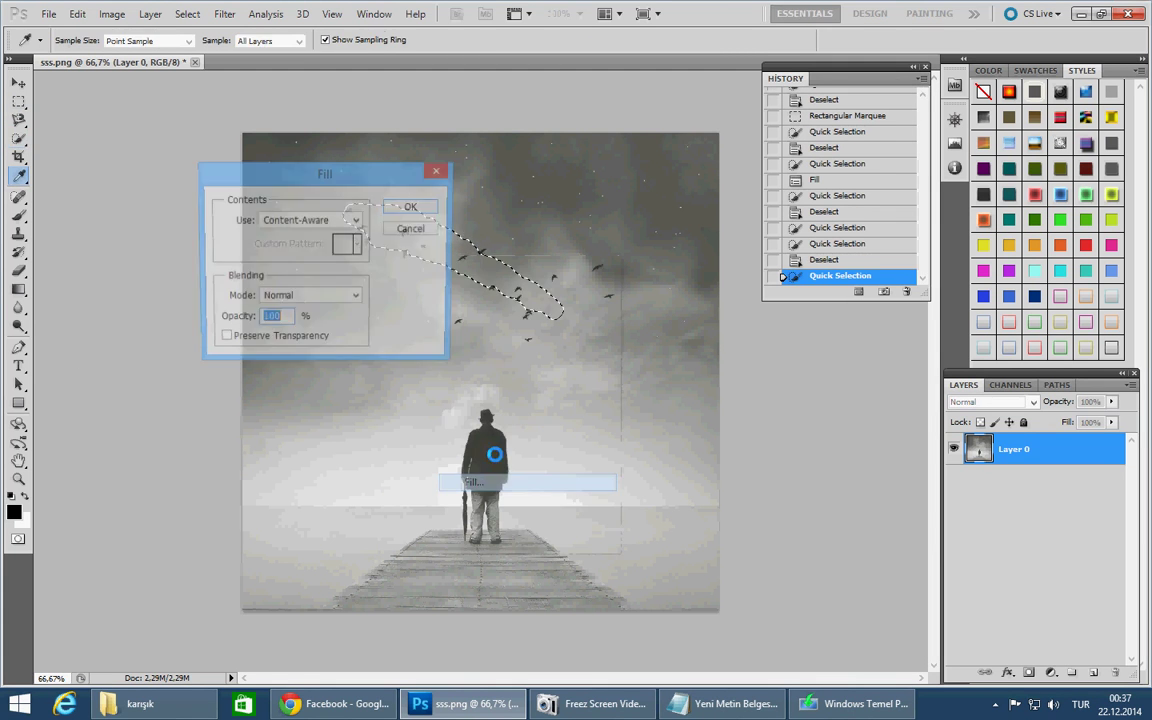
{"action": "left_click", "coordinate": [410, 206]}
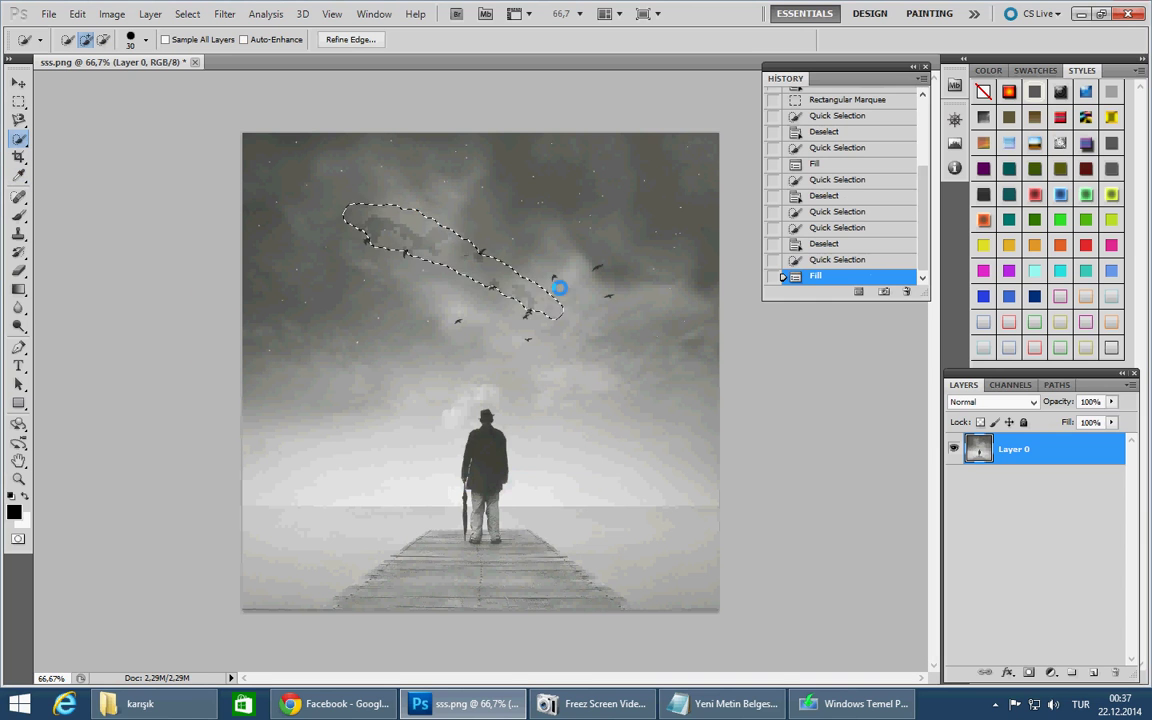
{"action": "left_click", "coordinate": [720, 703]}
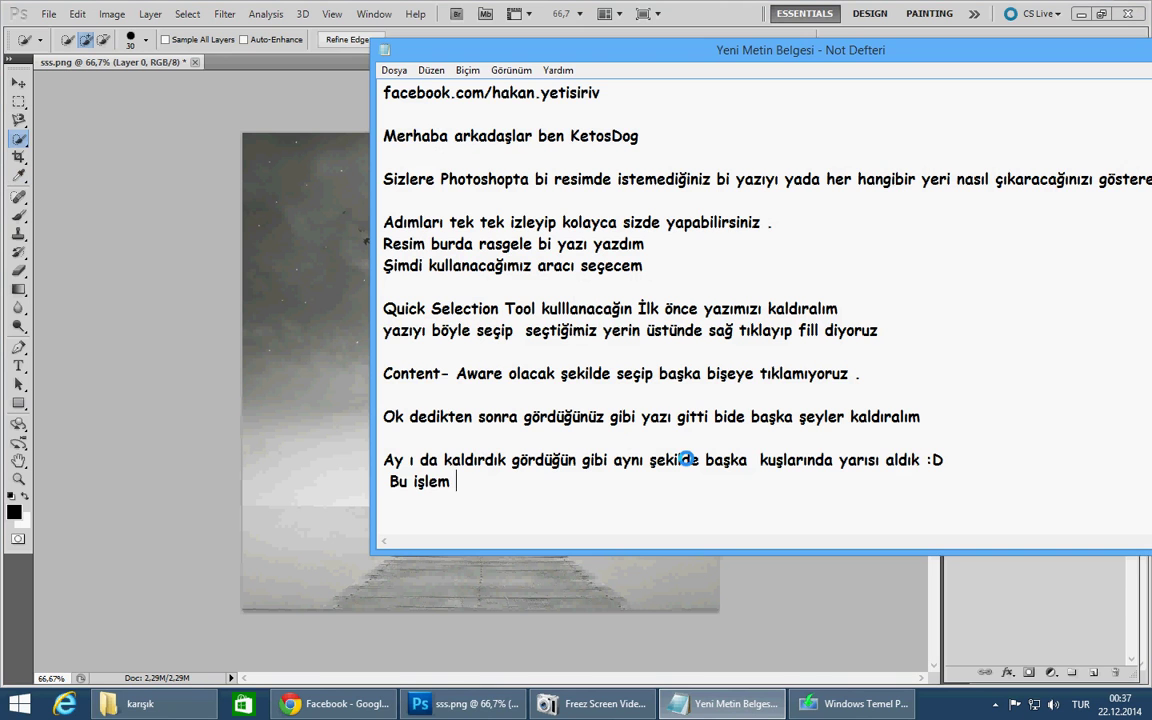
Finish the Notepad sign-off 'Bu işlem bu kadar diğer videolarda görüşmek üzere', then hide Notepad to show the photo.
{"action": "type", "text": "bu kadar diğer videolarda"}
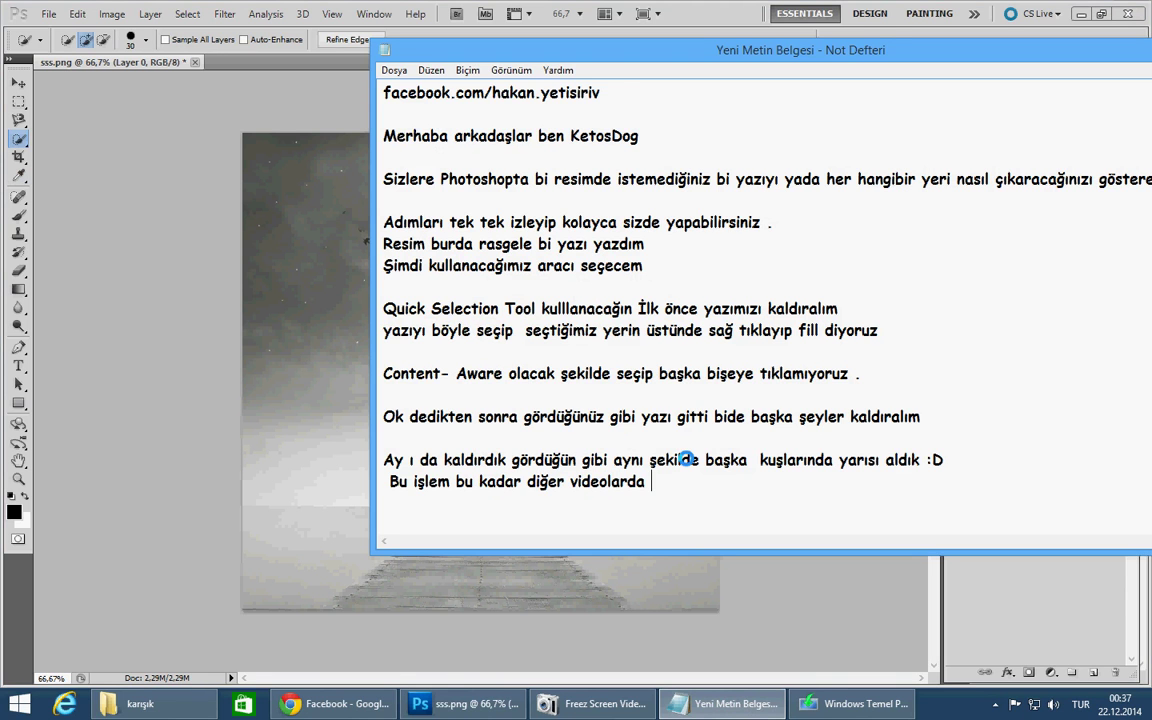
{"action": "type", "text": "görüşmek"}
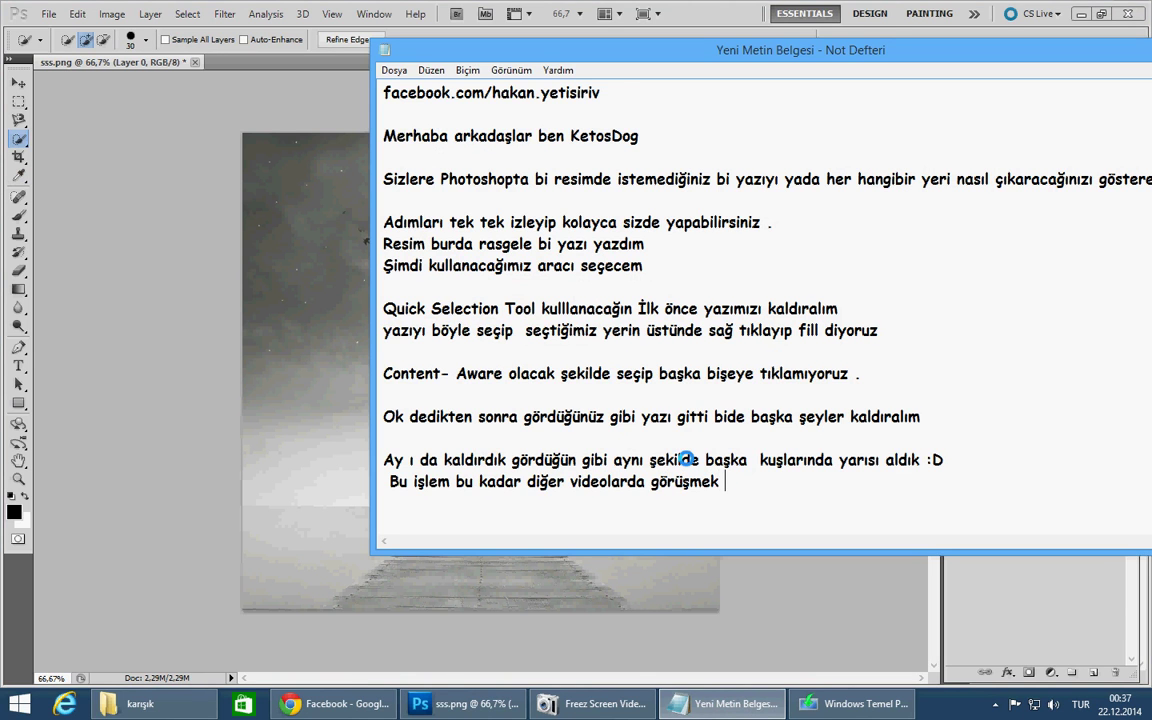
{"action": "type", "text": " üzere"}
{"action": "left_click", "coordinate": [725, 703]}
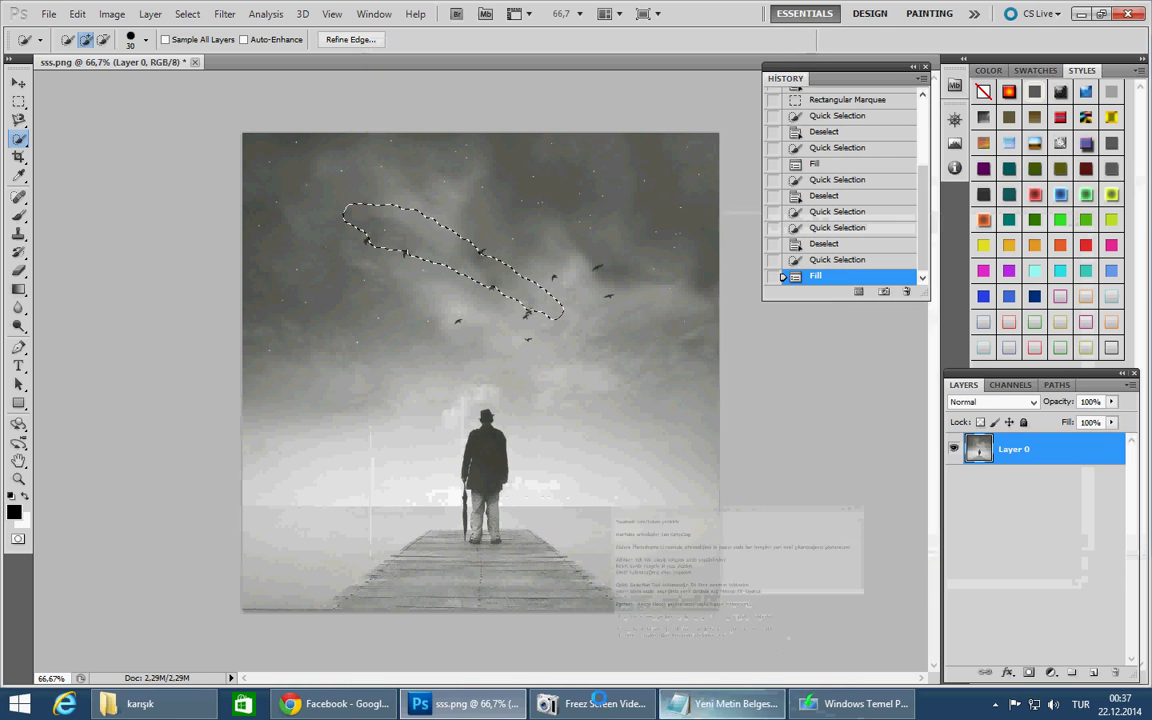
{"action": "left_click", "coordinate": [590, 704]}
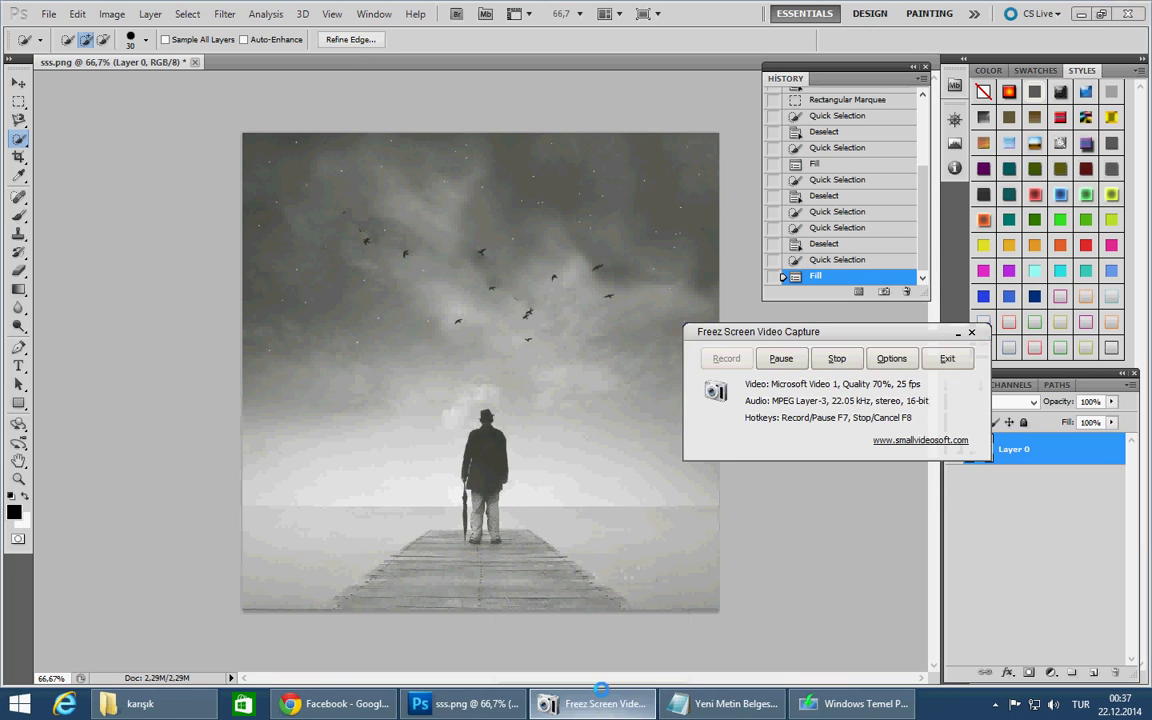